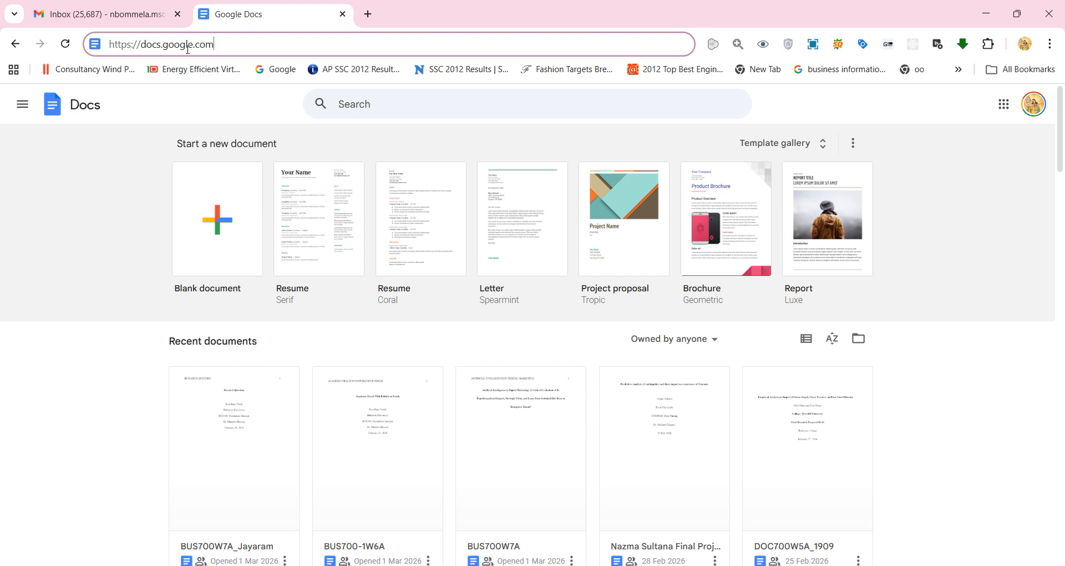
Load docs.google.com again and create a new blank document
drag(218, 52, 109, 35)
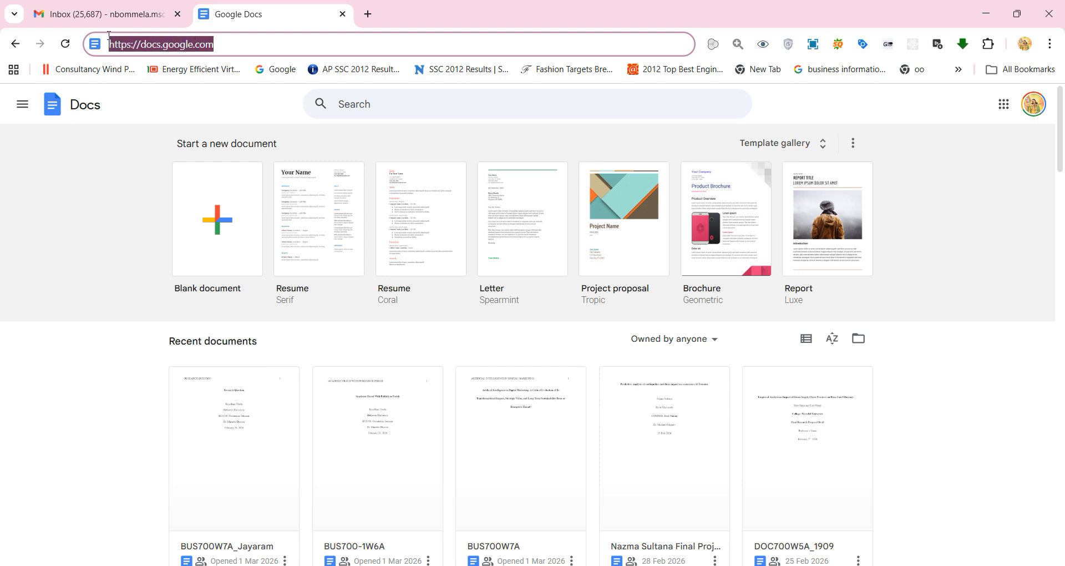
click(1004, 105)
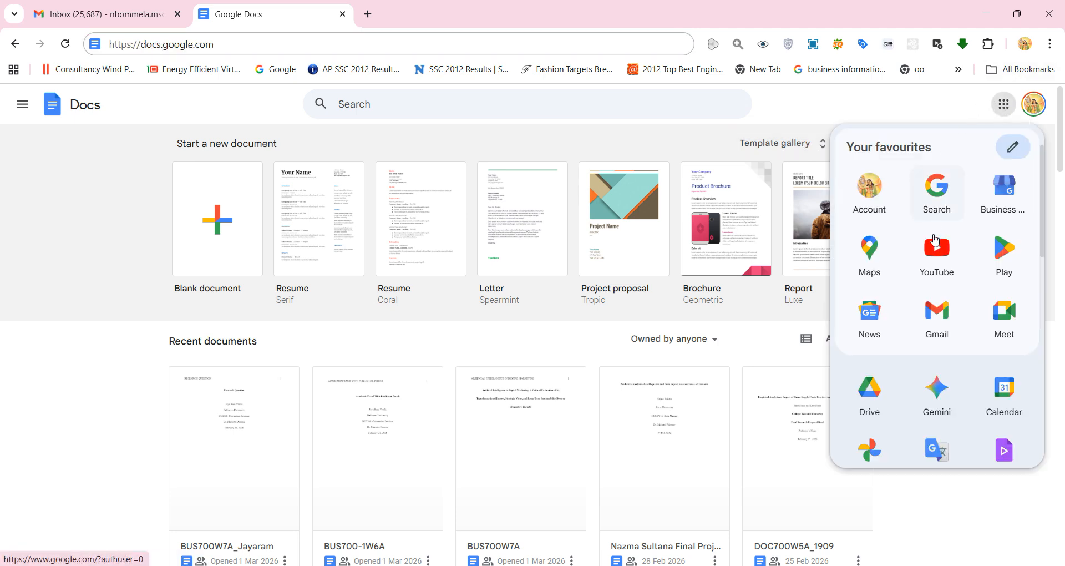
scroll(933, 223, down, 3)
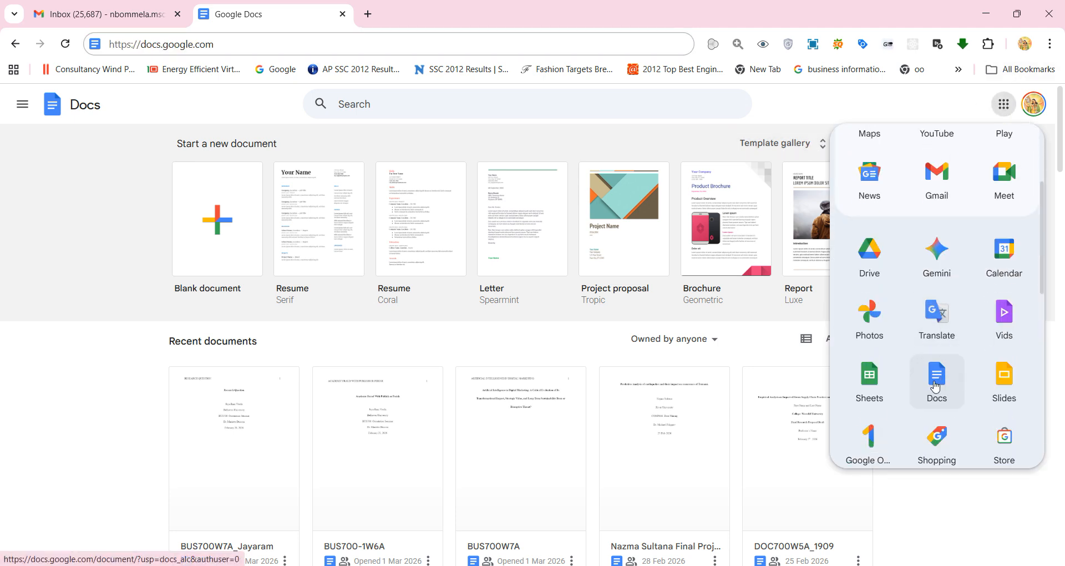
click(309, 43)
key(Return)
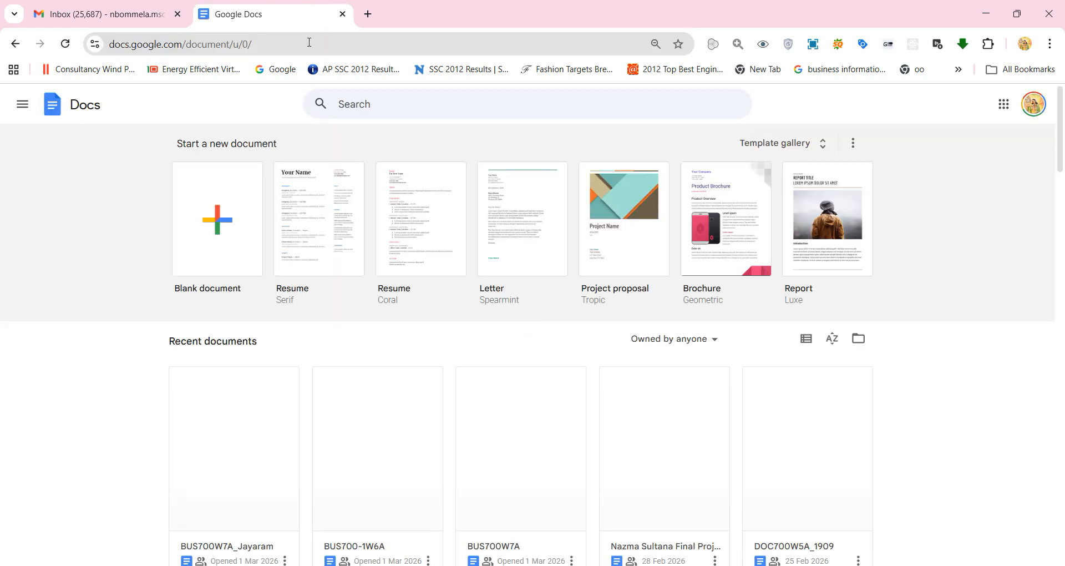
click(201, 210)
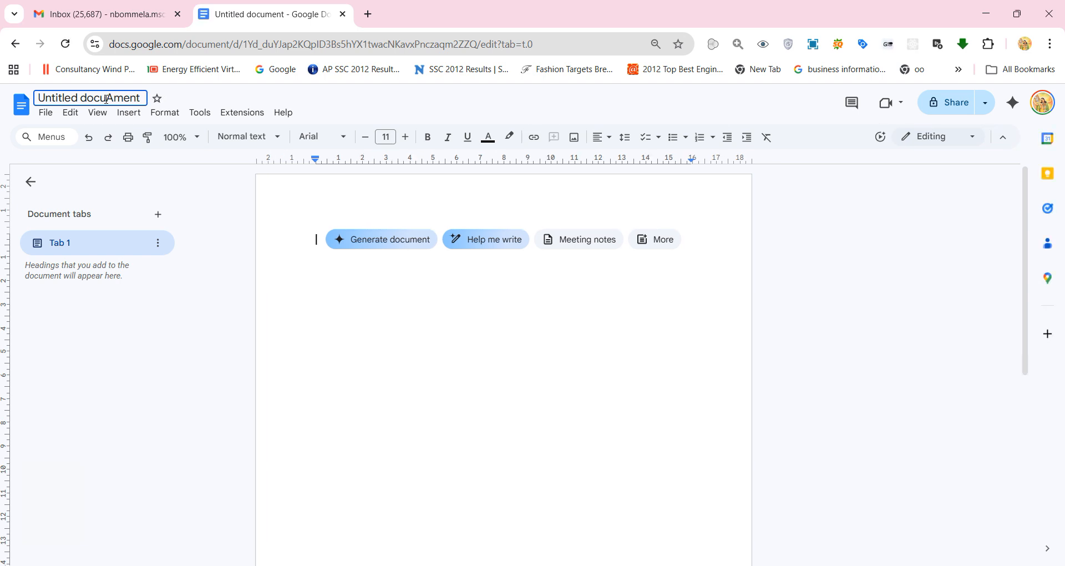
Rename the untitled document as "My Fist Document"
click(107, 99)
text(My Fis)
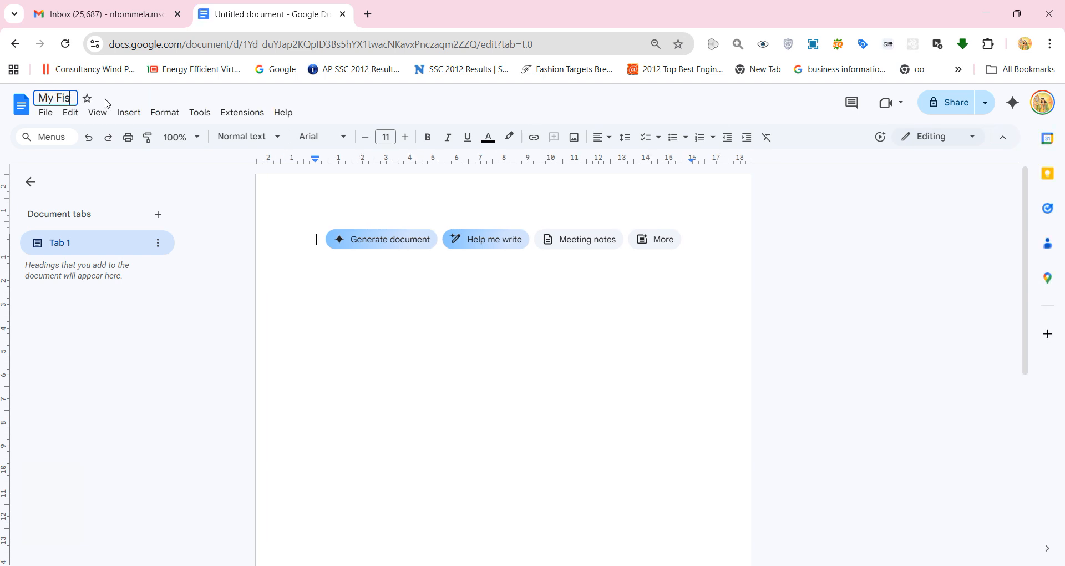
text(t Document)
key(Return)
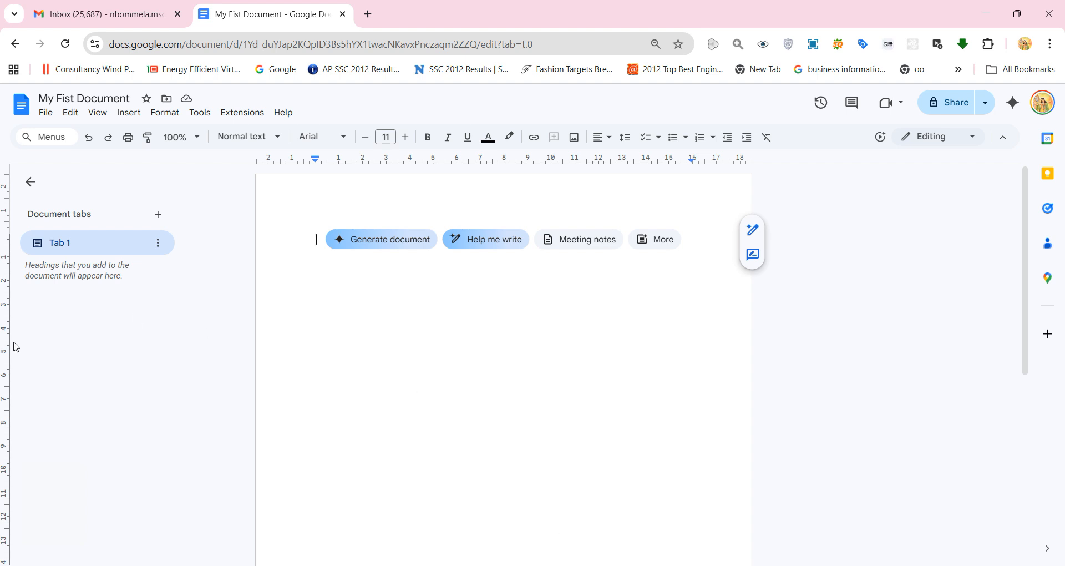
Open the Citations tool for the document and set the citation style to APA (7th ed.)
click(200, 115)
click(217, 216)
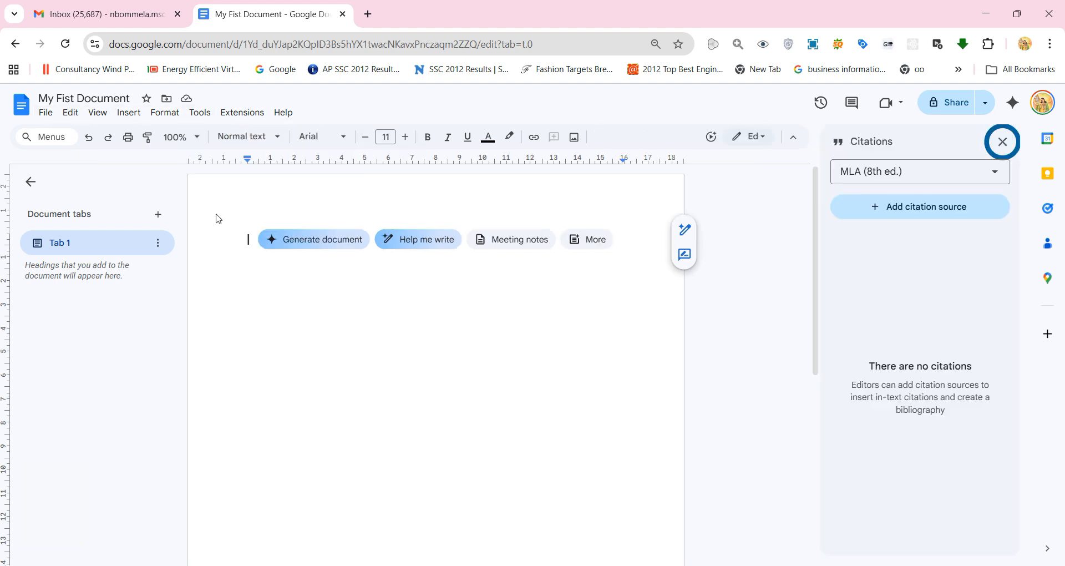
click(939, 173)
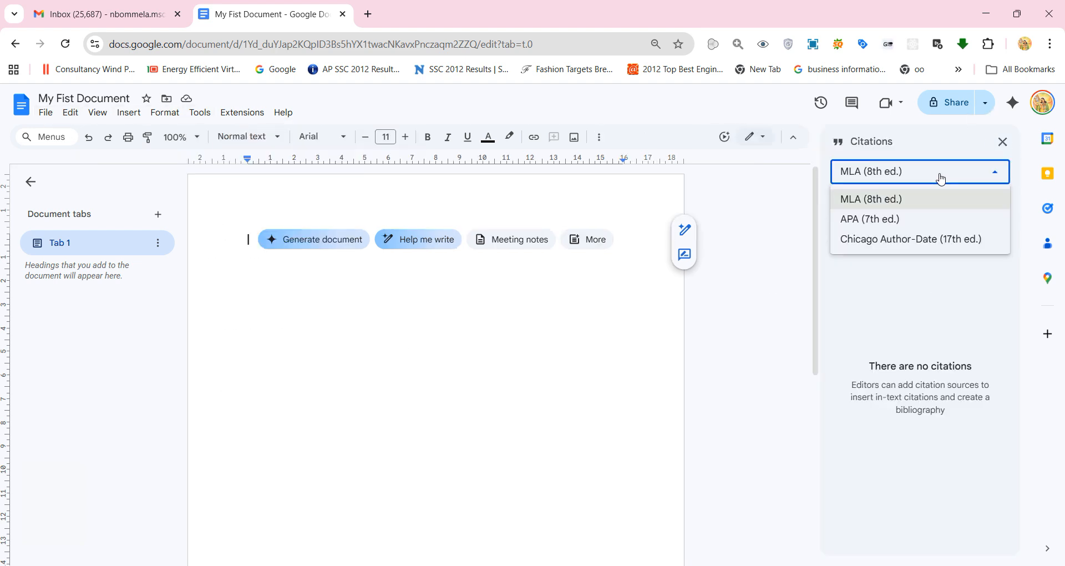
click(893, 222)
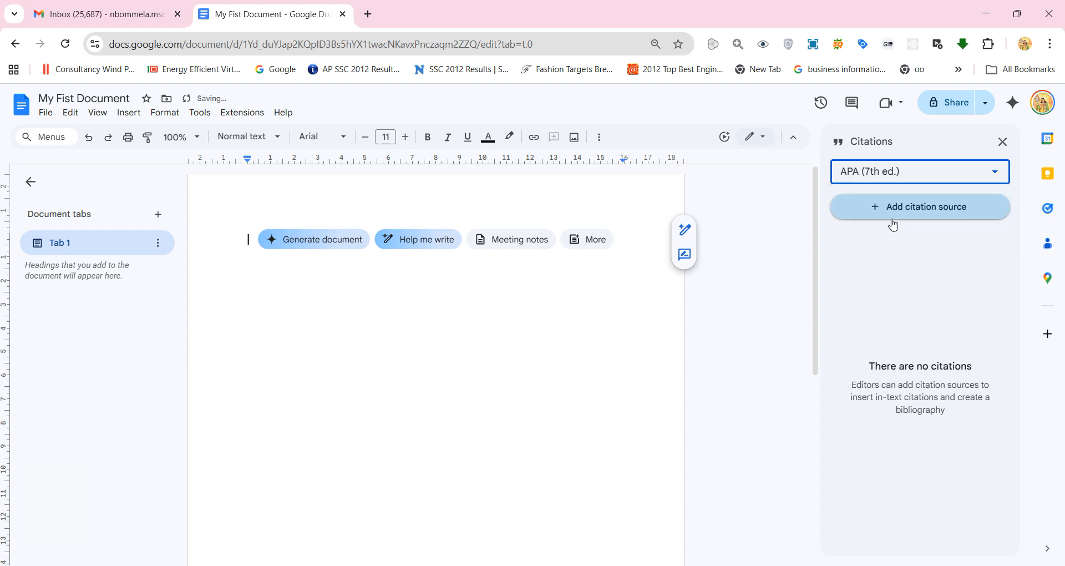
click(430, 258)
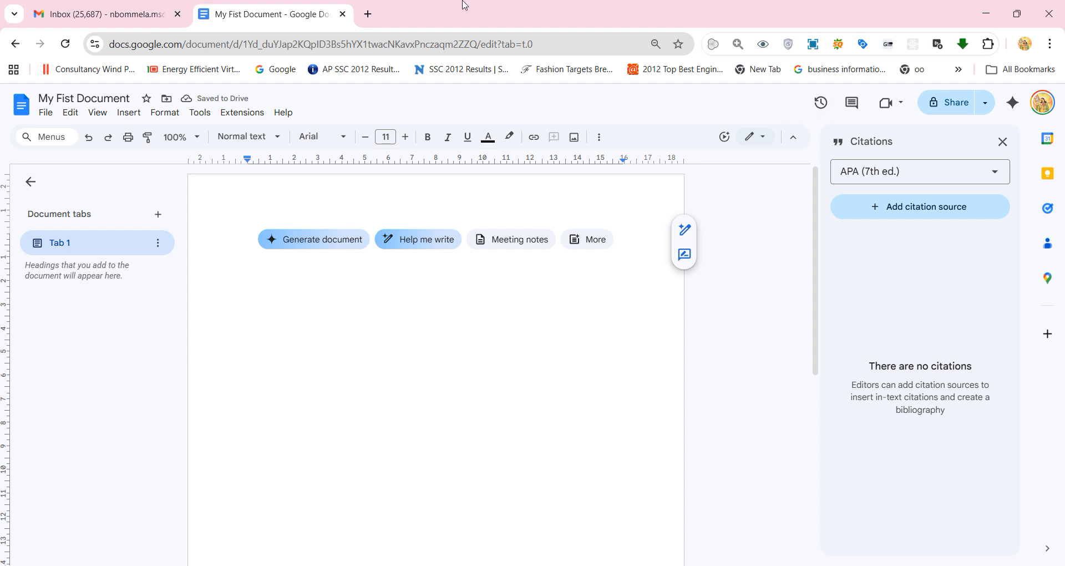
Open the ChatGPT website in a new browser tab
click(368, 15)
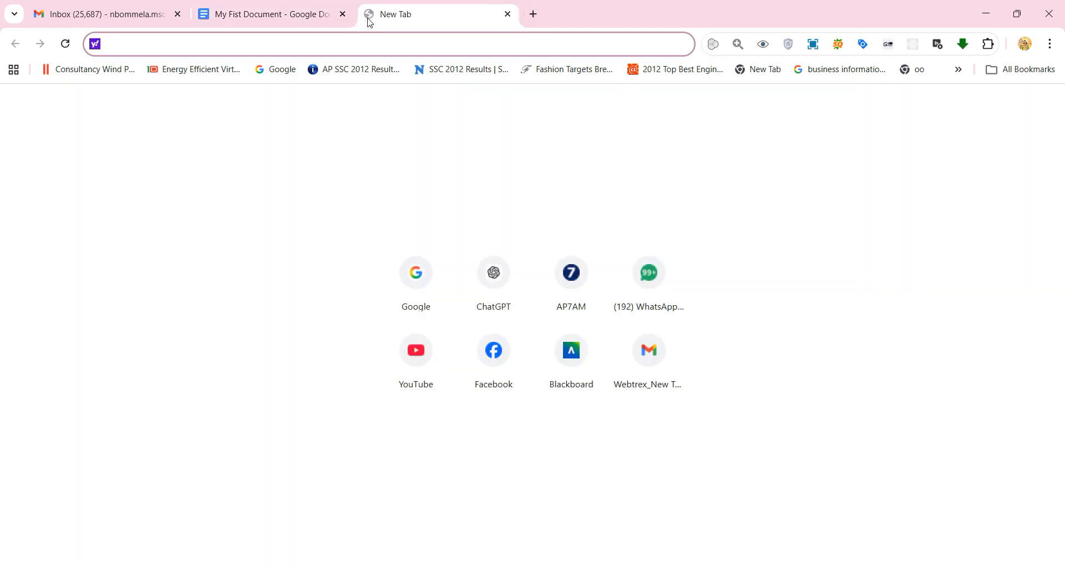
text(go)
key(Return)
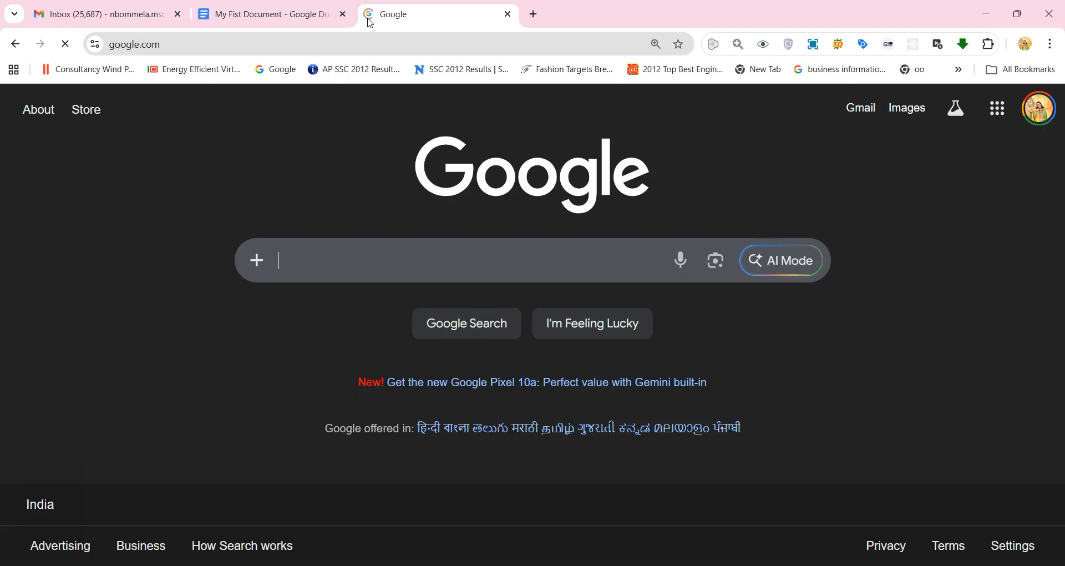
click(358, 41)
text(ch)
key(Return)
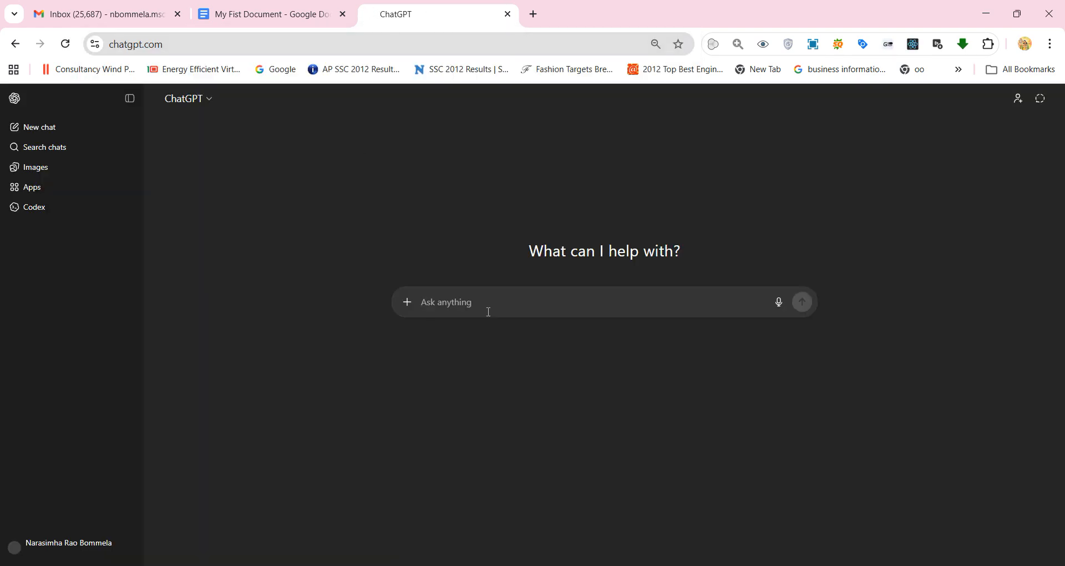
Send the prompt "what is cloud computing. write a paragraph with a book reference and article reference. should be in apa7"
text(what is)
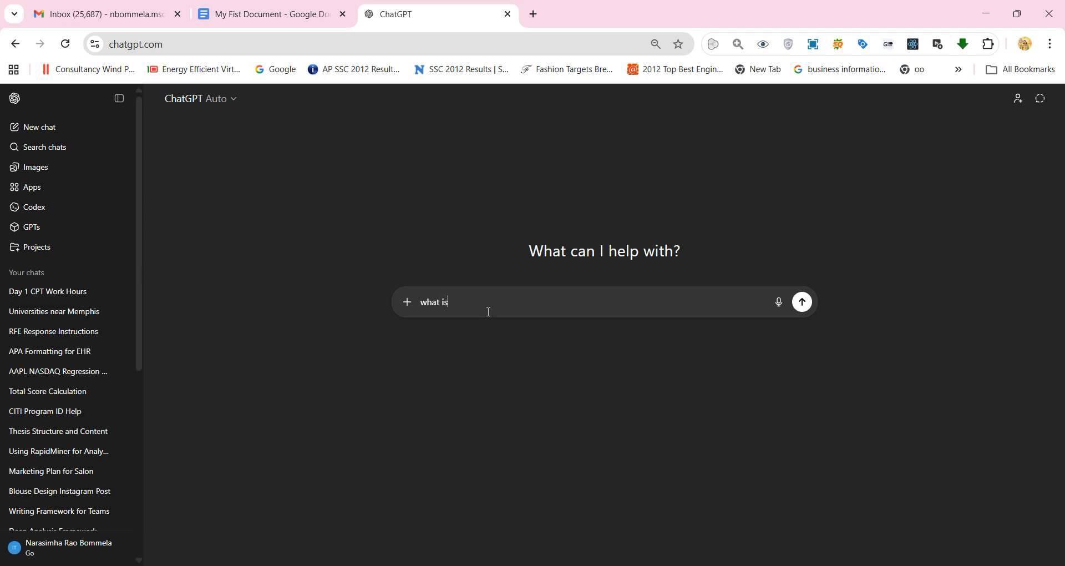
text( cloud computing)
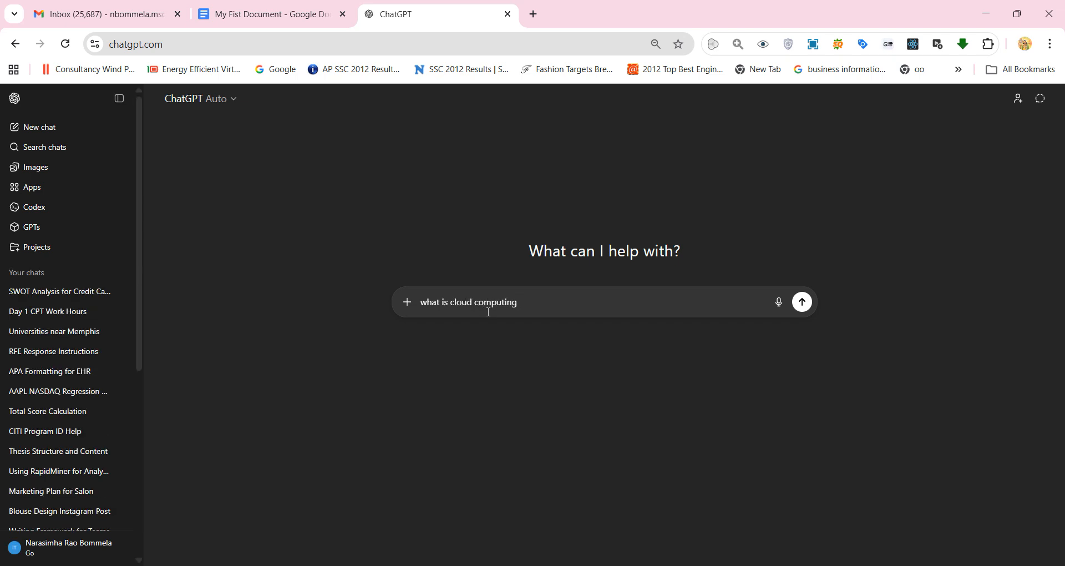
text(. write a paragraph with a bo)
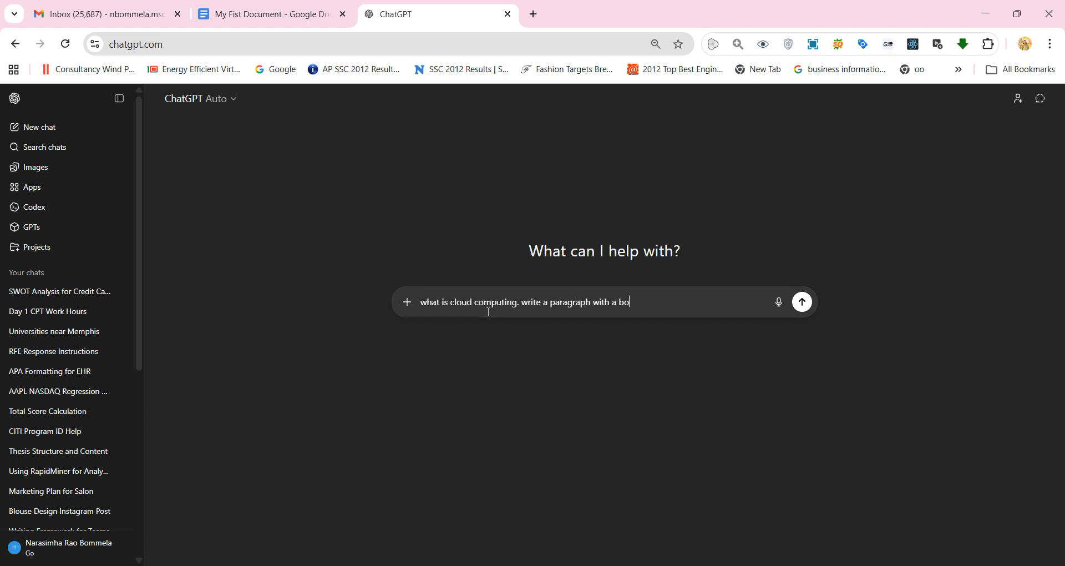
text(ok reference and article reaference)
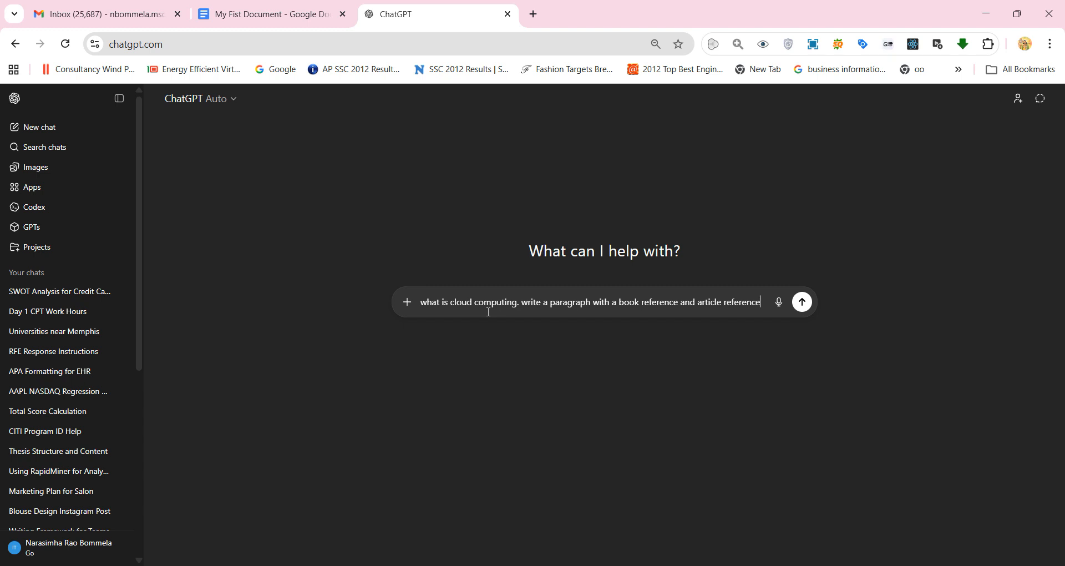
text(. bo)
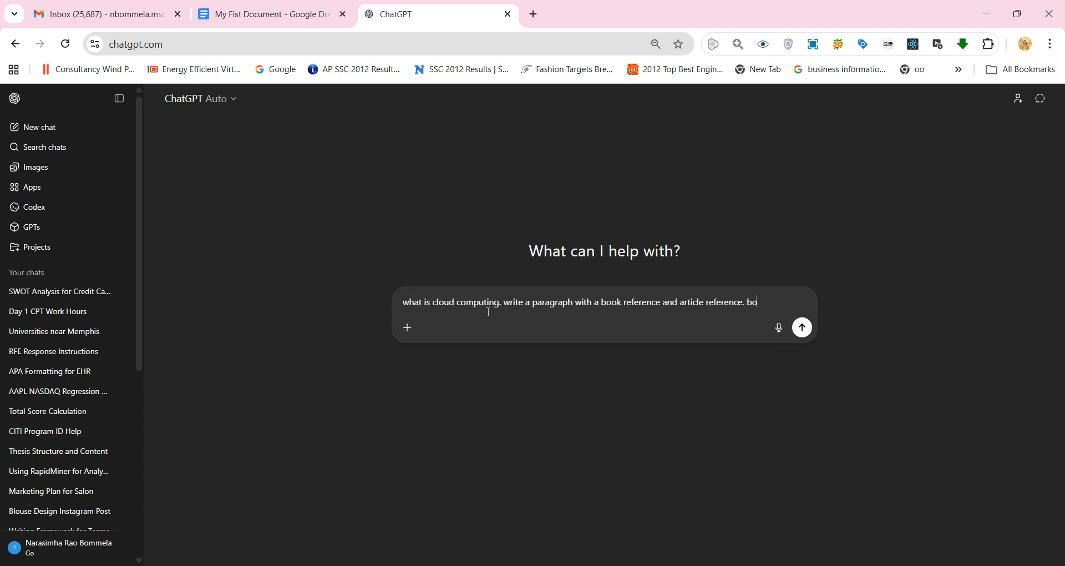
key(BackSpace)
key(BackSpace)
text(both shou)
key(BackSpace)
key(BackSpace)
key(BackSpace)
key(BackSpace)
key(BackSpace)
key(BackSpace)
text(should be in apa7)
key(Return)
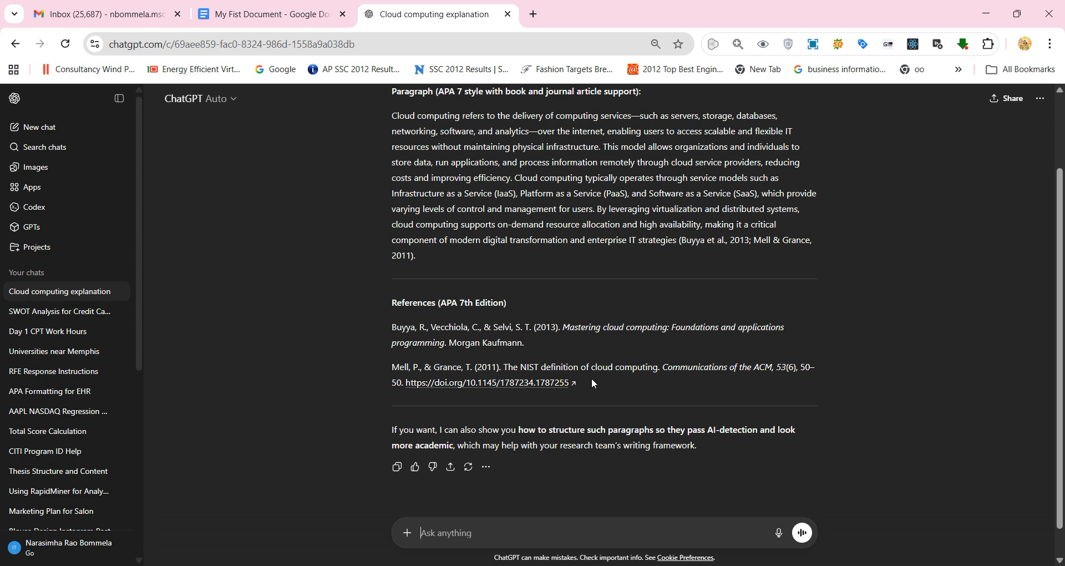
Copy the generated cloud computing paragraph from ChatGPT and paste it into My Fist Document in Google Docs
scroll(591, 375, up, 2)
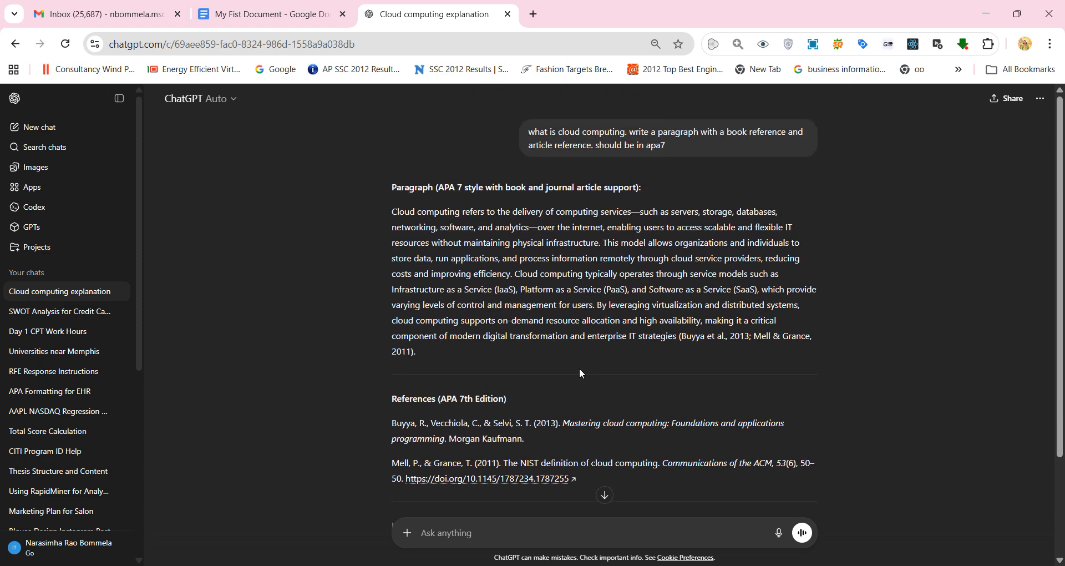
triple_click(488, 289)
key(ctrl+c)
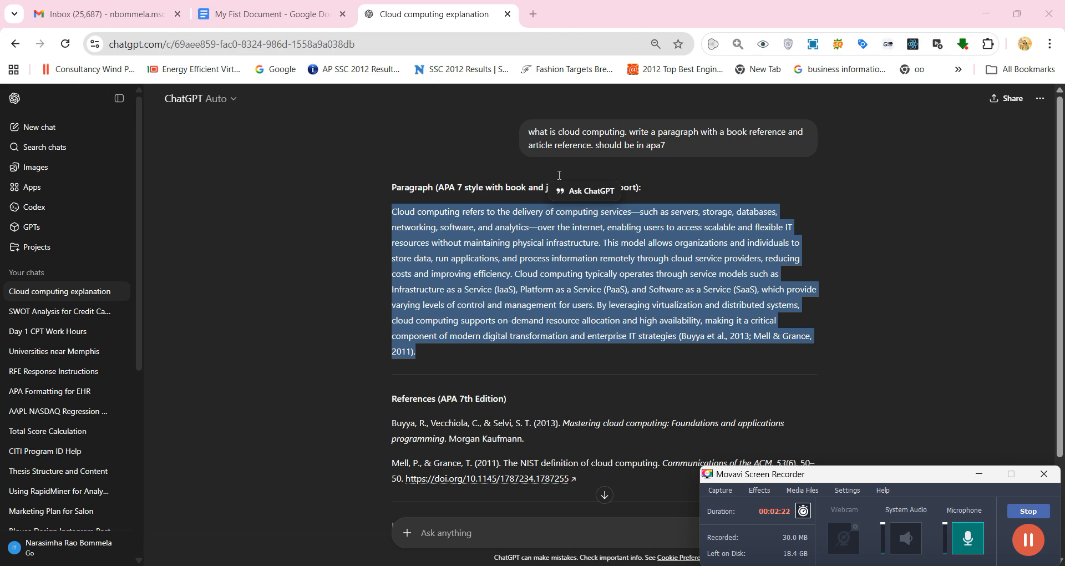
click(250, 14)
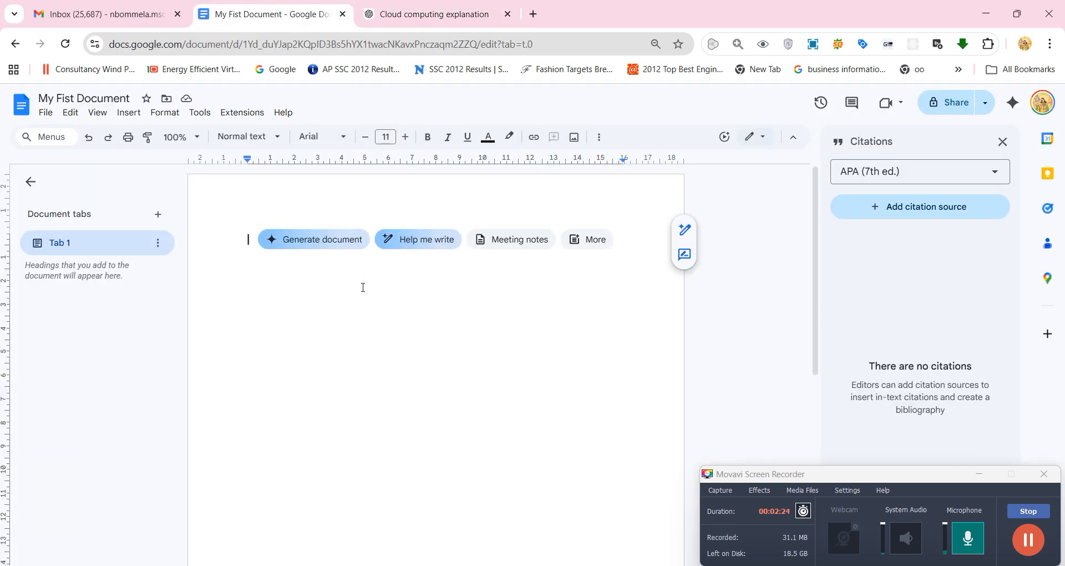
key(ctrl+v)
Delete the parenthetical in-text citation at the end of the paragraph and add a period after "strategies"
click(291, 371)
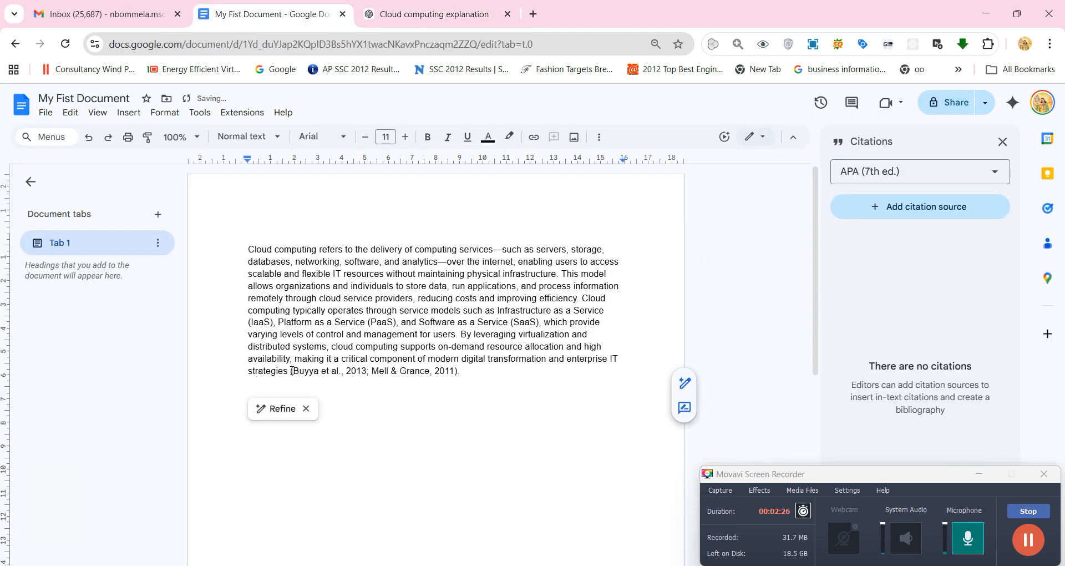
shift+click(455, 371)
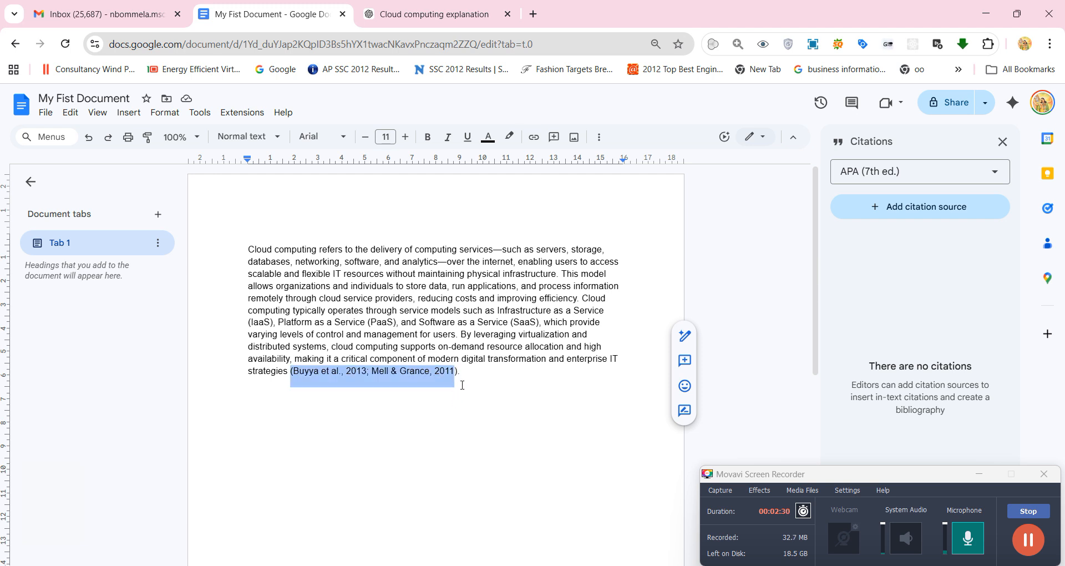
key(shift+Right)
key(BackSpace)
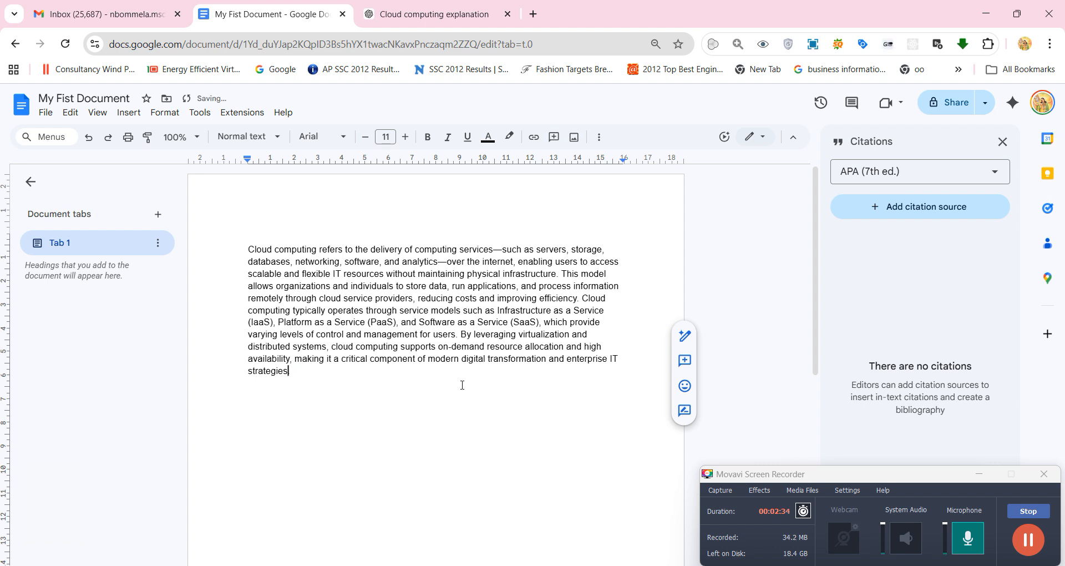
text(.)
Place the cursor after "physical infrastructure" and start a citation source of type Book accessed by Online database
click(559, 274)
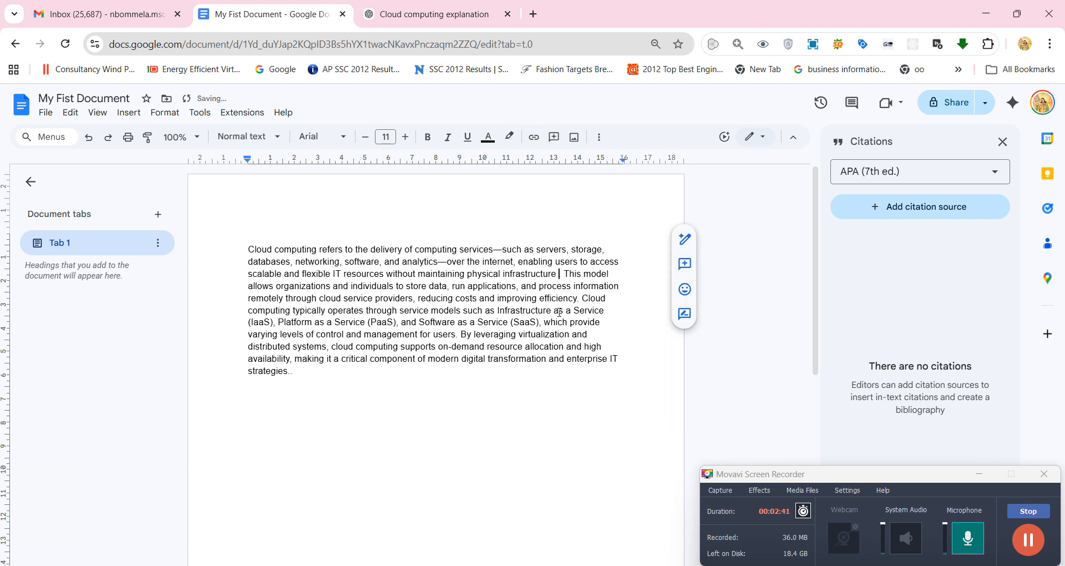
click(868, 213)
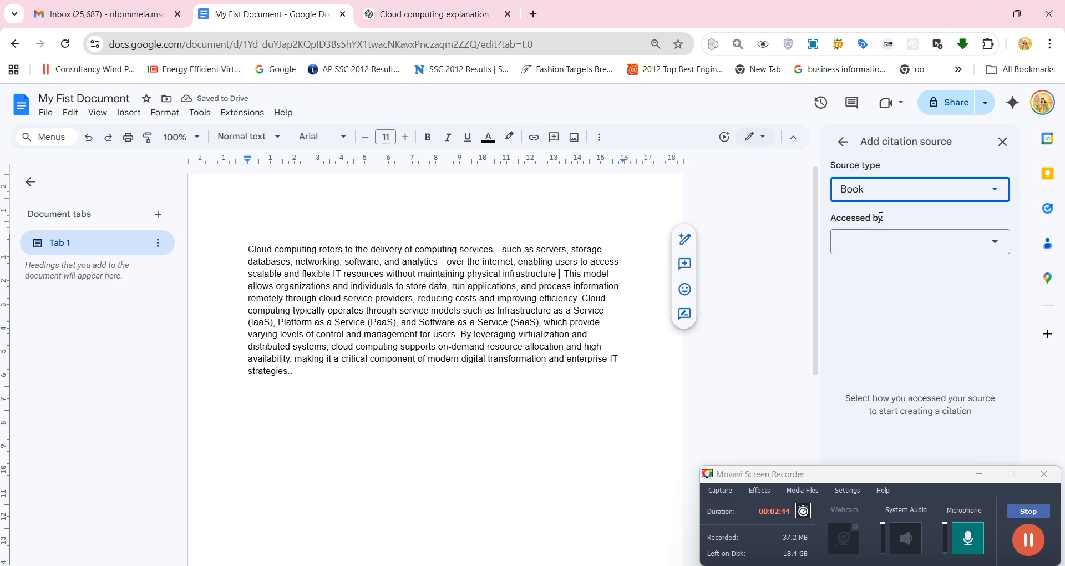
click(842, 142)
click(912, 208)
click(870, 244)
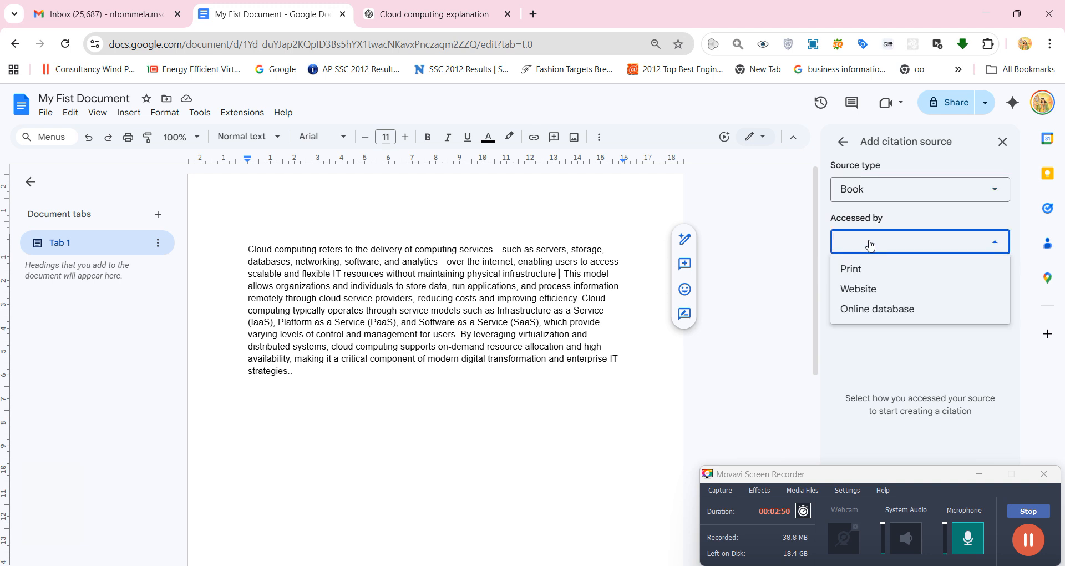
click(864, 312)
click(874, 277)
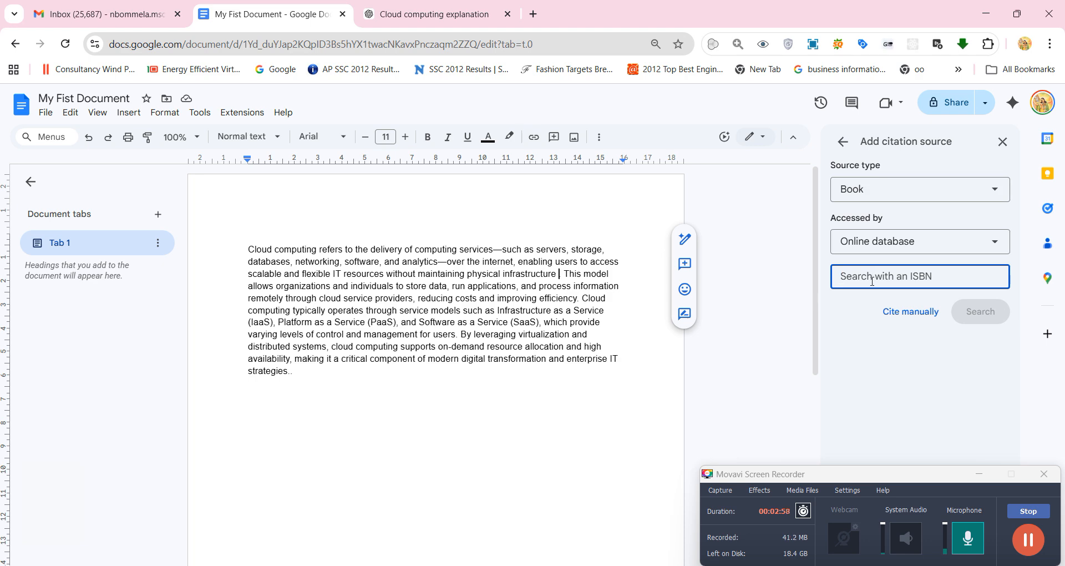
Switch back to the ChatGPT conversation and send the follow-up request "with isbn number"
click(377, 12)
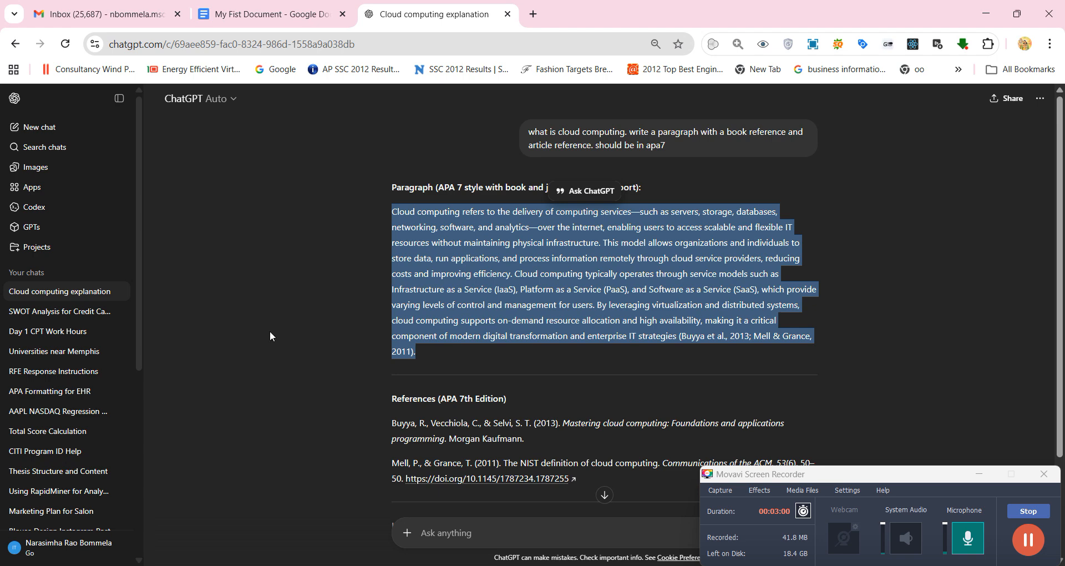
scroll(496, 481, down, 1)
click(442, 527)
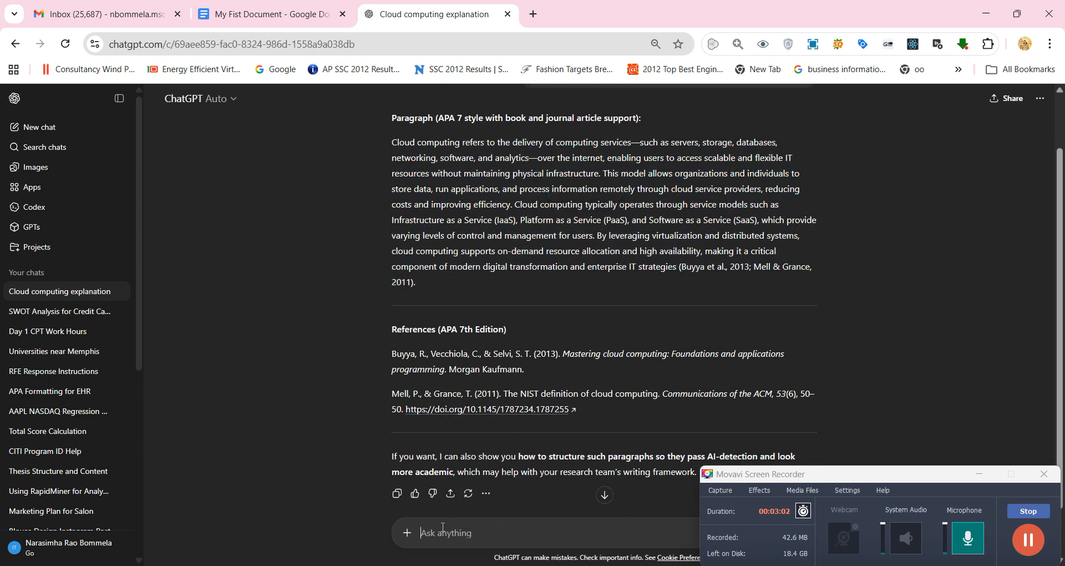
text(with isbn number)
key(Return)
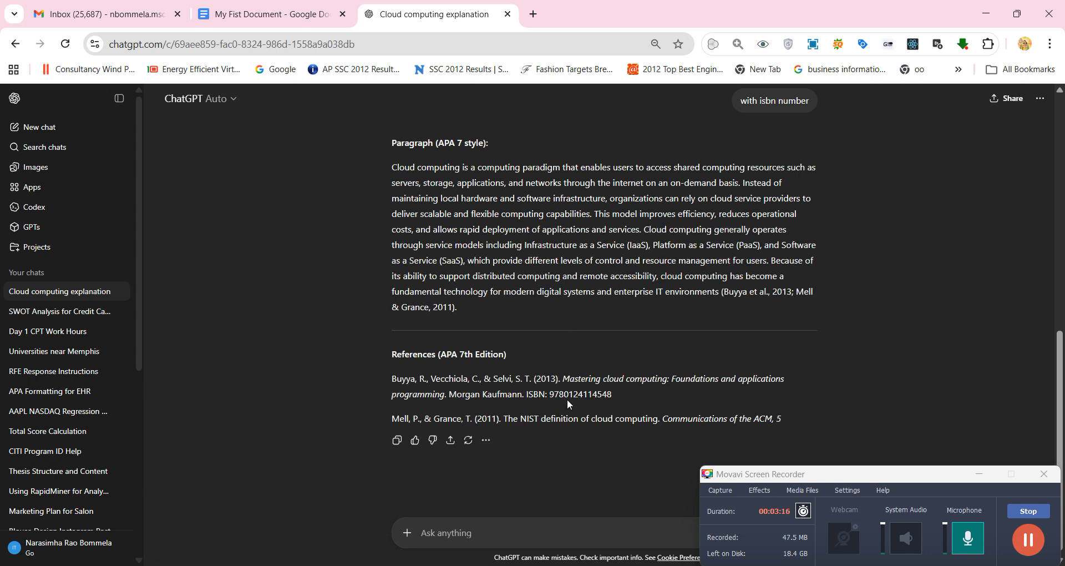
double_click(563, 392)
key(ctrl+c)
click(279, 17)
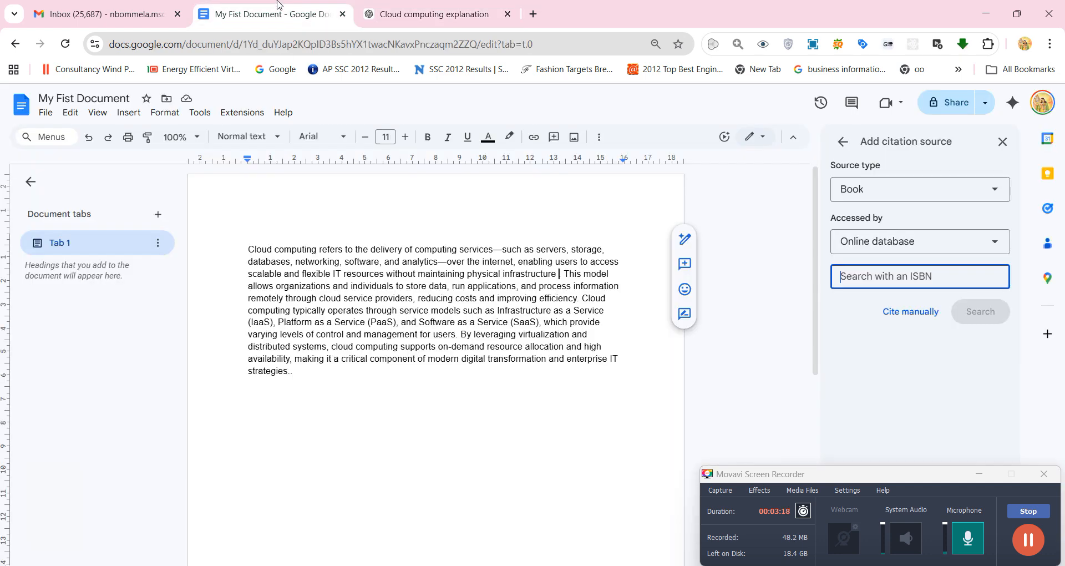
key(ctrl+v)
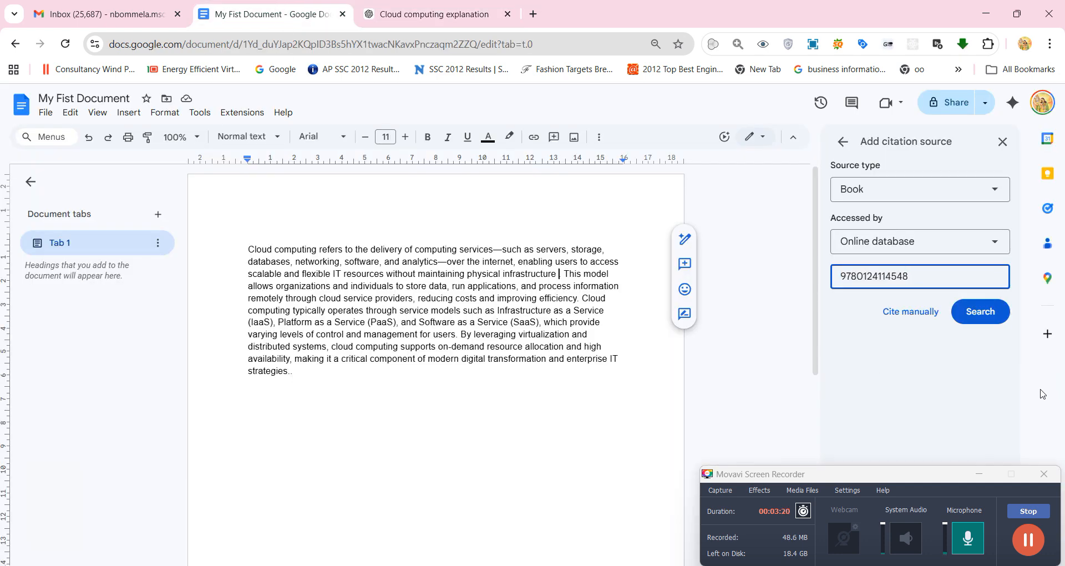
Search for the book by the entered ISBN and continue with the found record
click(982, 319)
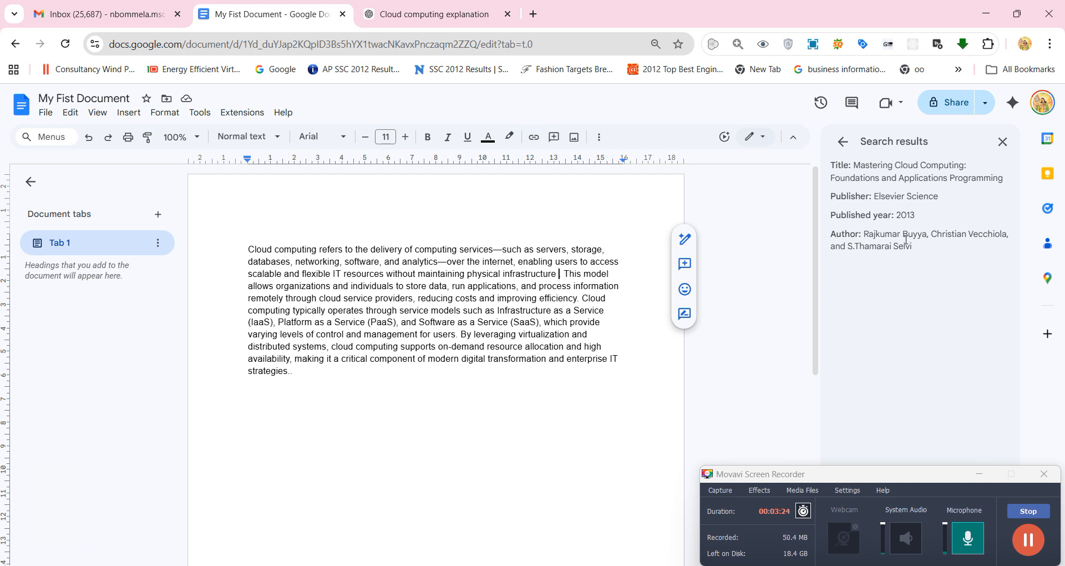
click(832, 146)
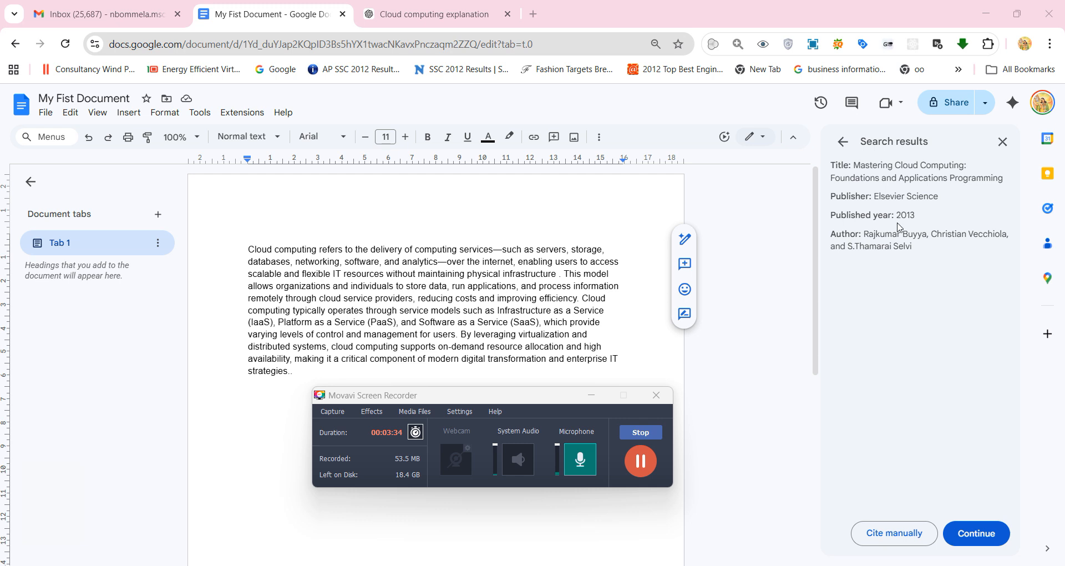
click(979, 543)
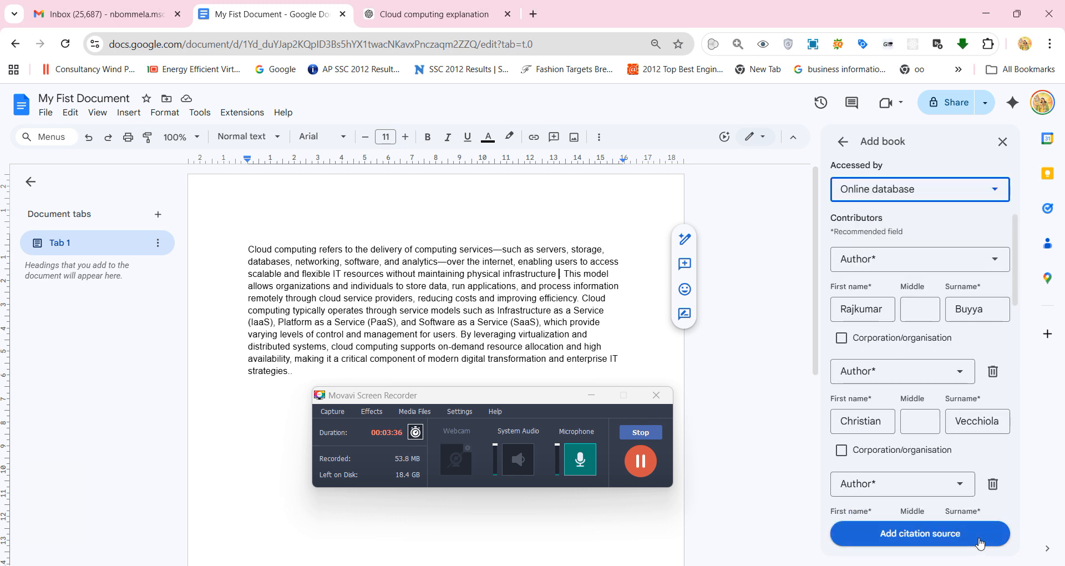
Review the book's prefilled contributor, title, publisher and access-date details, compare them with the ChatGPT reference, and add it as a citation source
scroll(966, 355, down, 1)
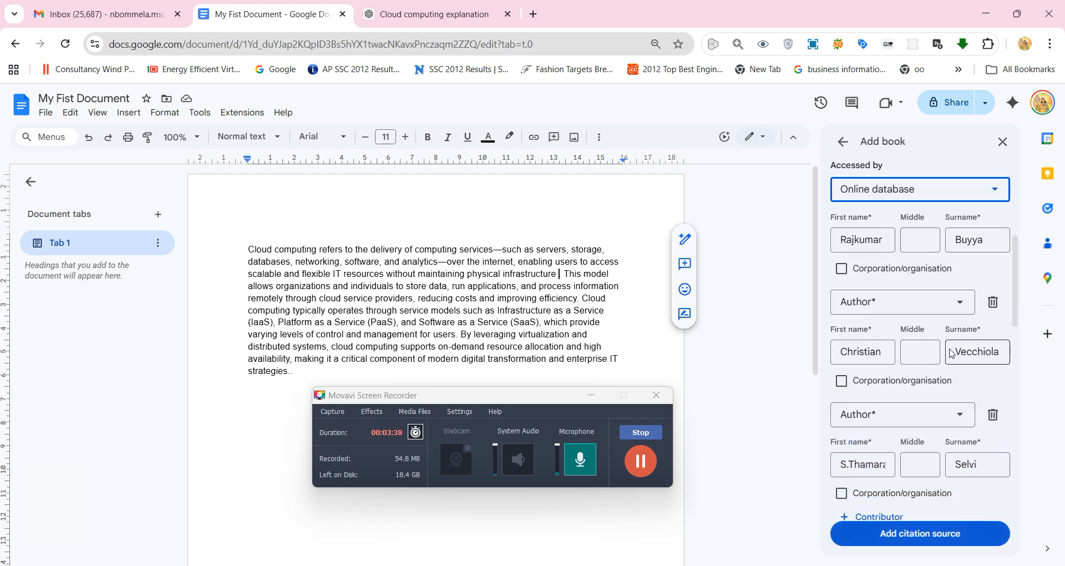
scroll(950, 303, up, 1)
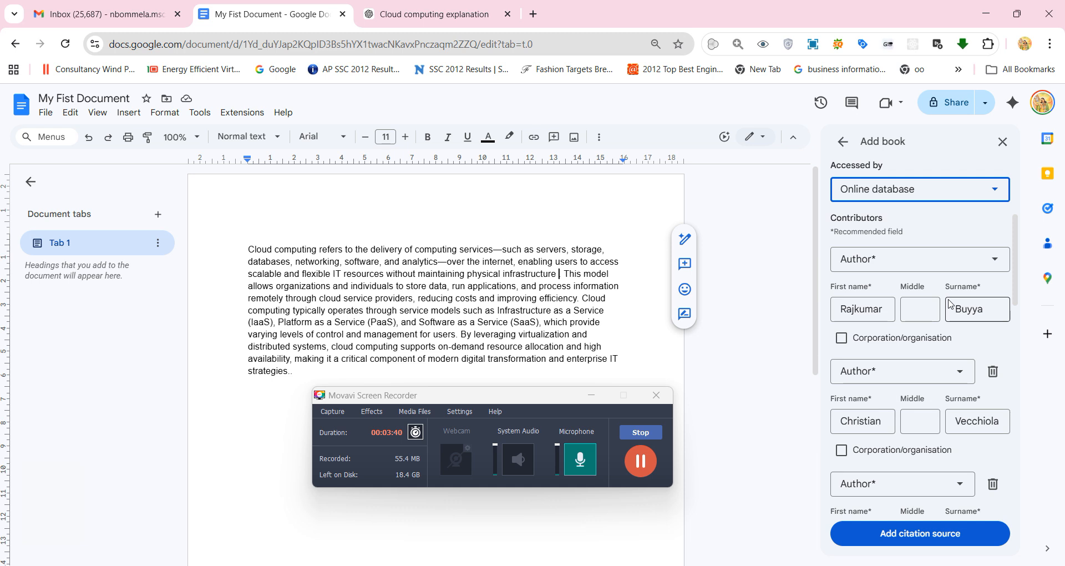
scroll(950, 303, down, 1)
scroll(950, 304, down, 10)
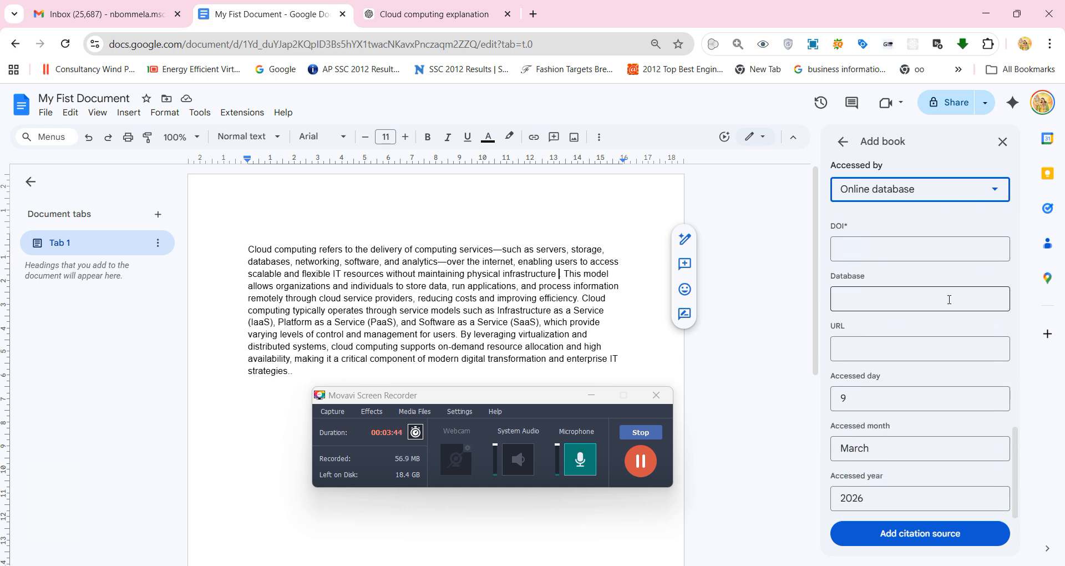
scroll(949, 300, up, 4)
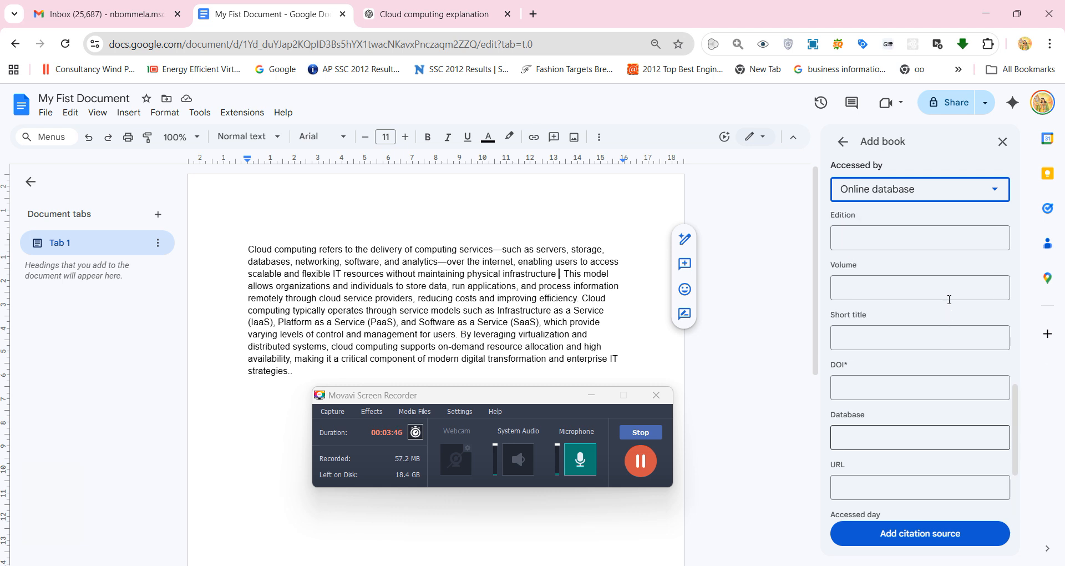
scroll(950, 305, up, 3)
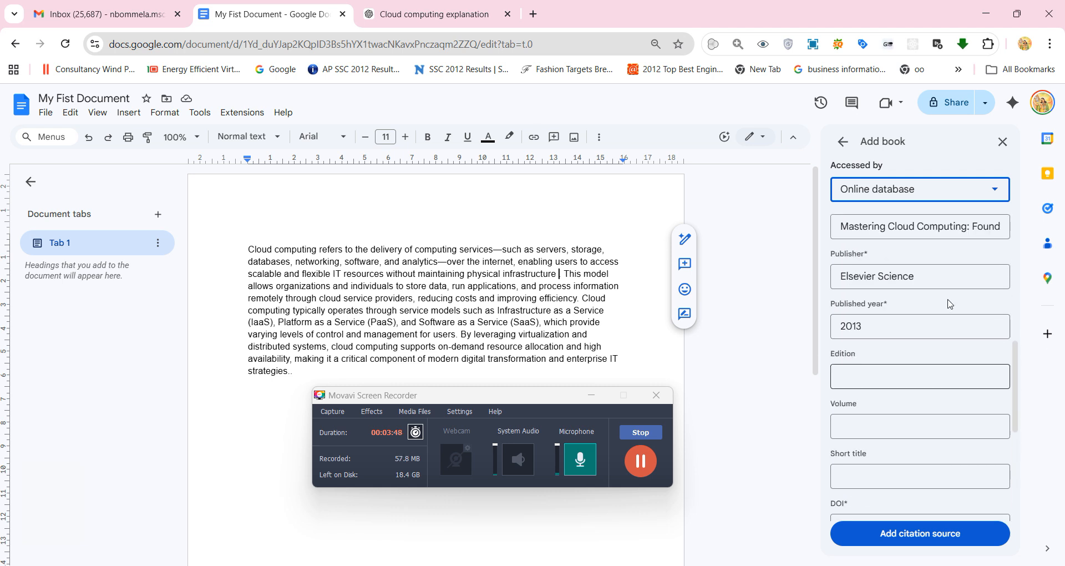
scroll(950, 304, up, 3)
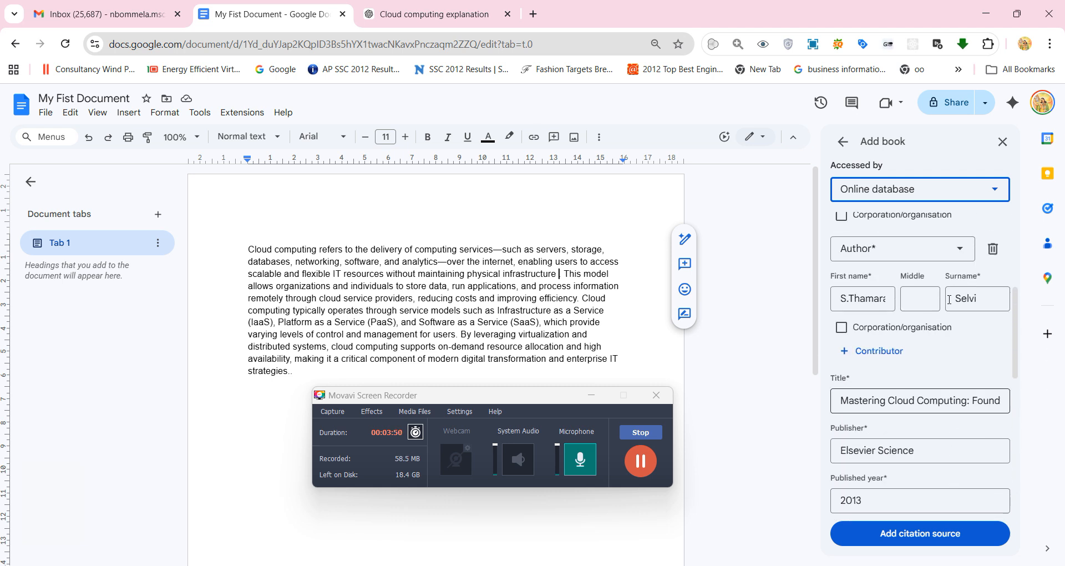
scroll(949, 305, down, 2)
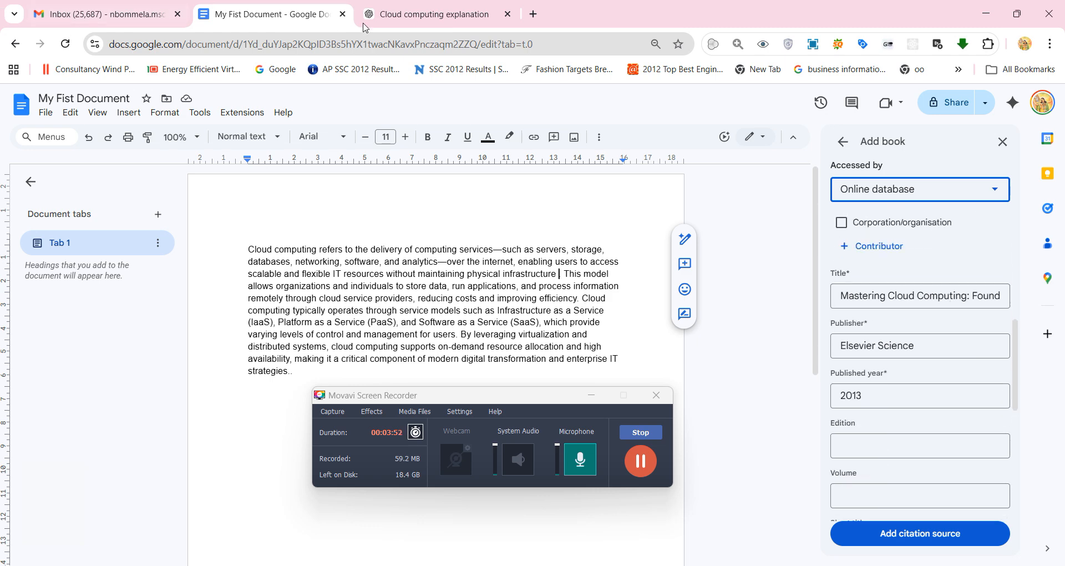
click(393, 17)
scroll(642, 242, down, 1)
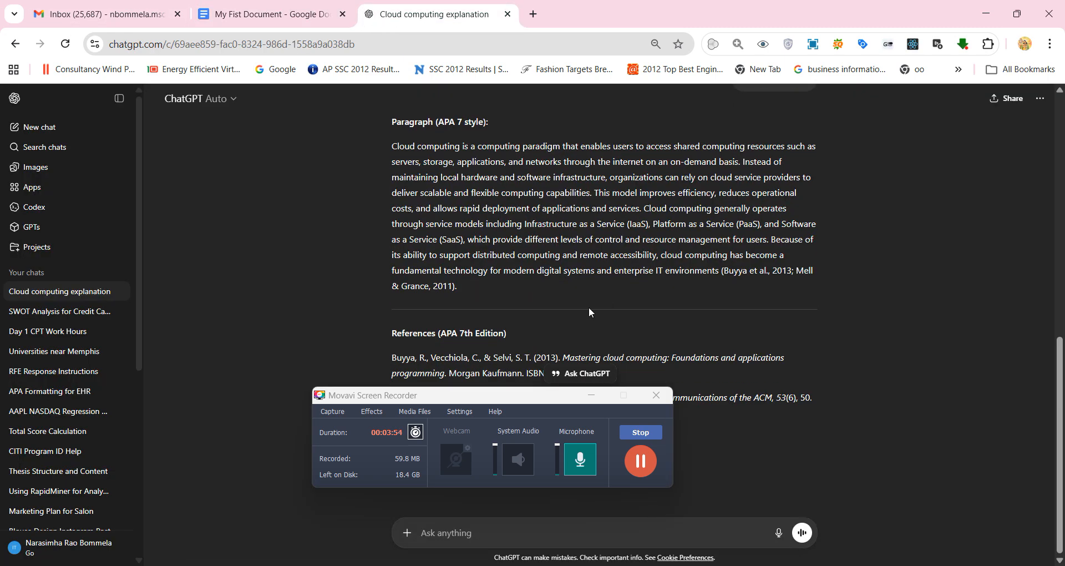
click(263, 14)
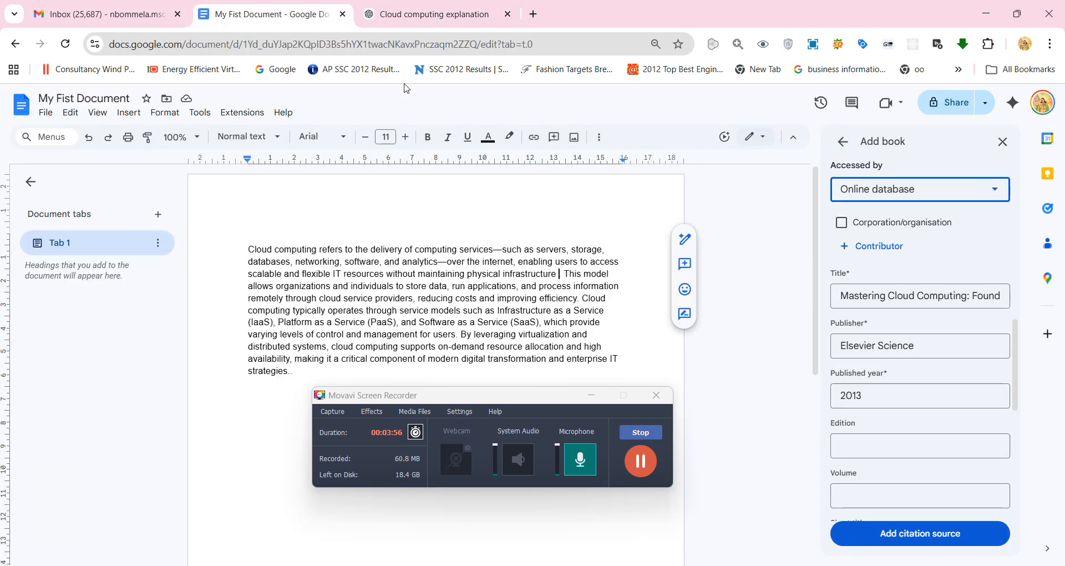
click(947, 531)
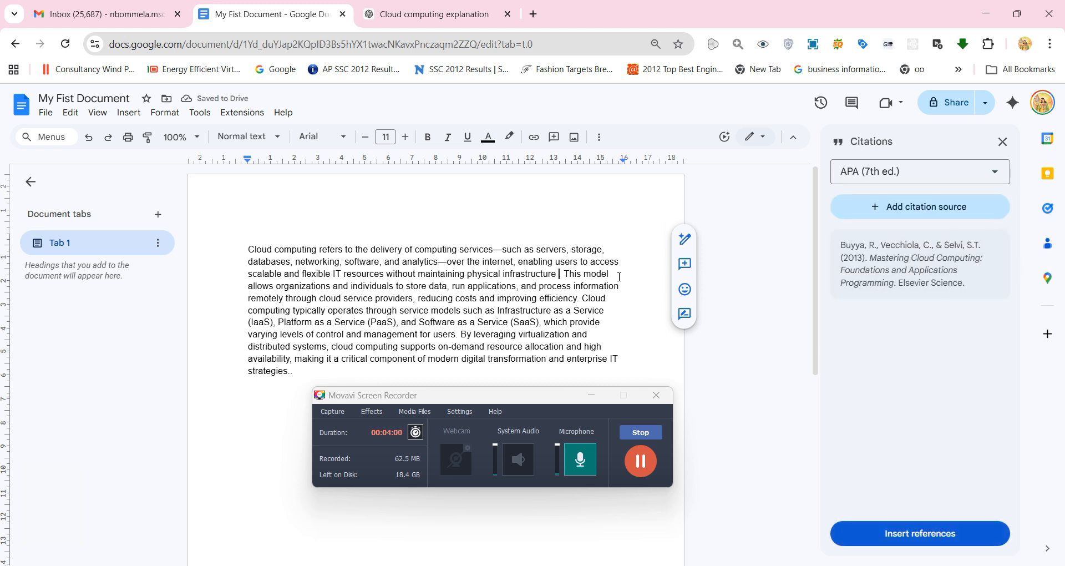
Cite the book in the text after "physical infrastructure" and replace the page placeholder with "p. 12"
click(558, 273)
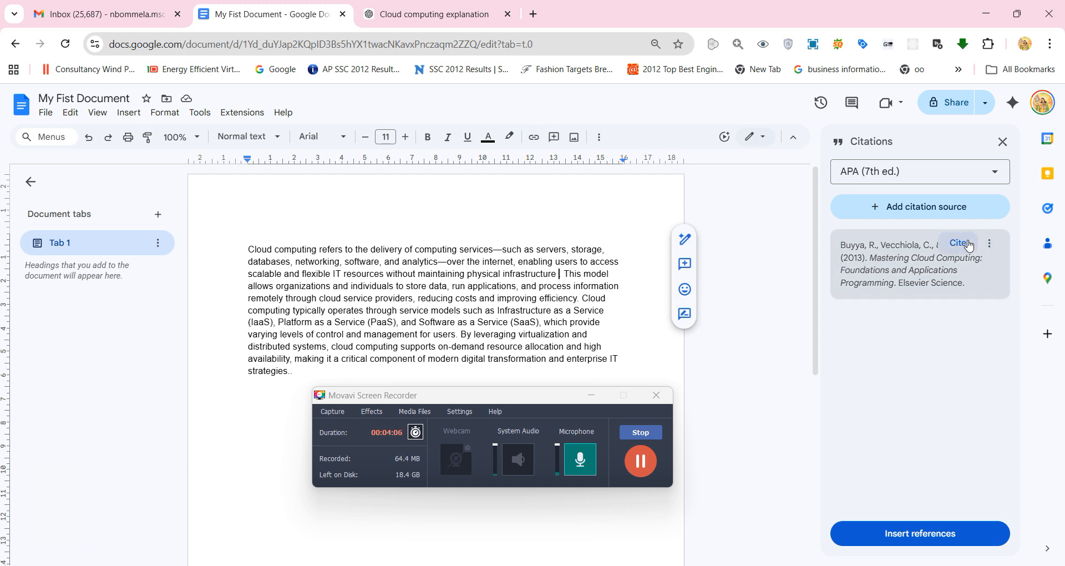
click(961, 248)
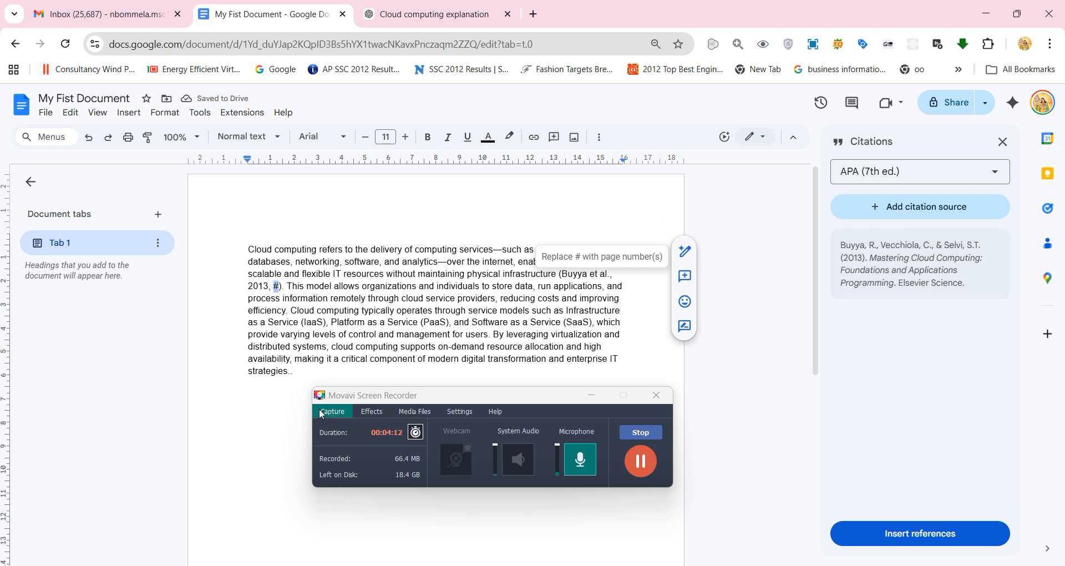
text(p.)
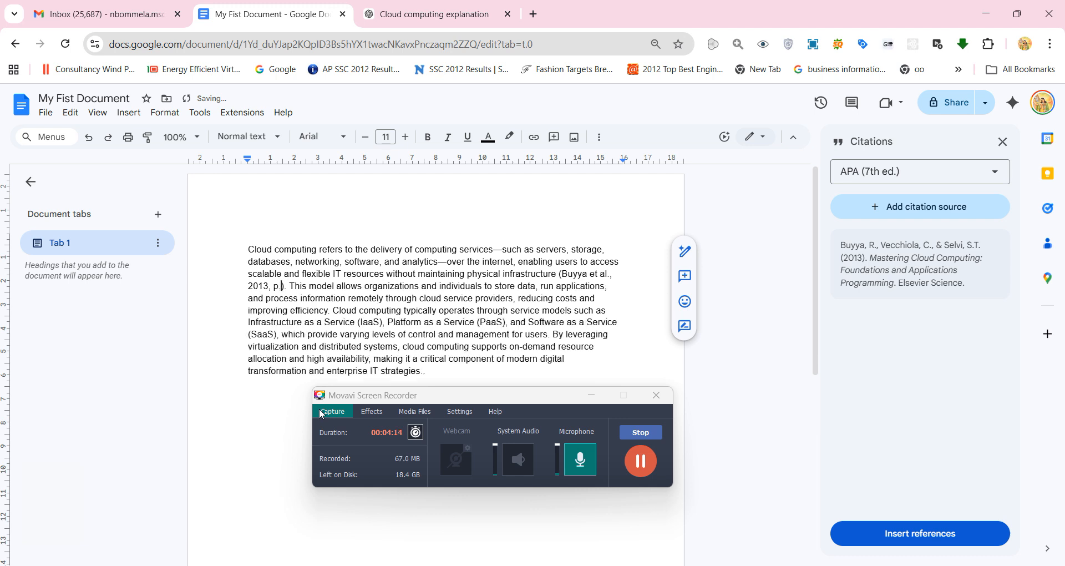
text( 12)
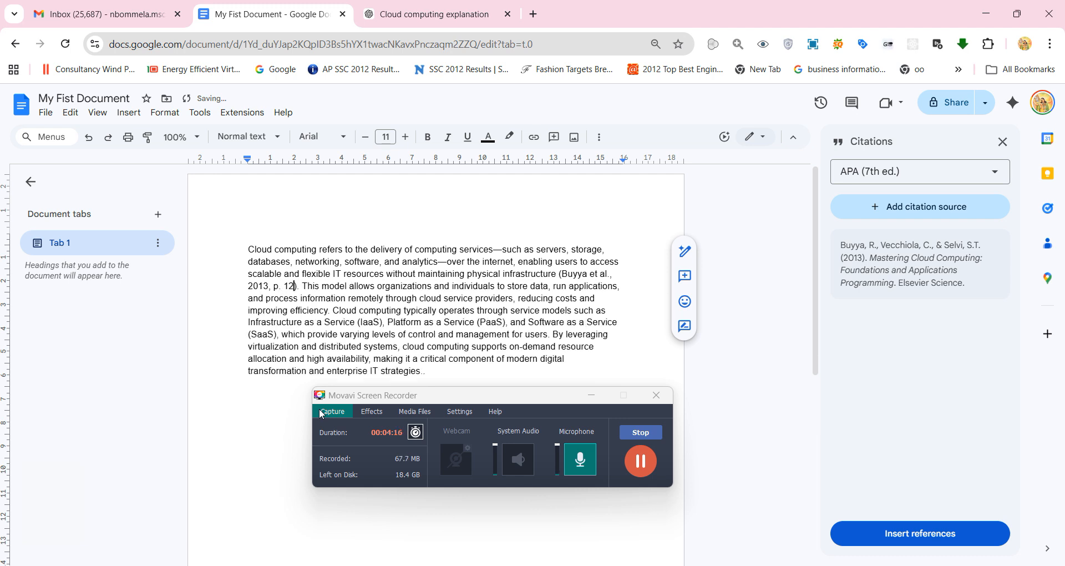
click(431, 298)
Add a space after "strategies" at the paragraph's end and start a citation source of type Journal article accessed by Online database
mouse_move(919, 271)
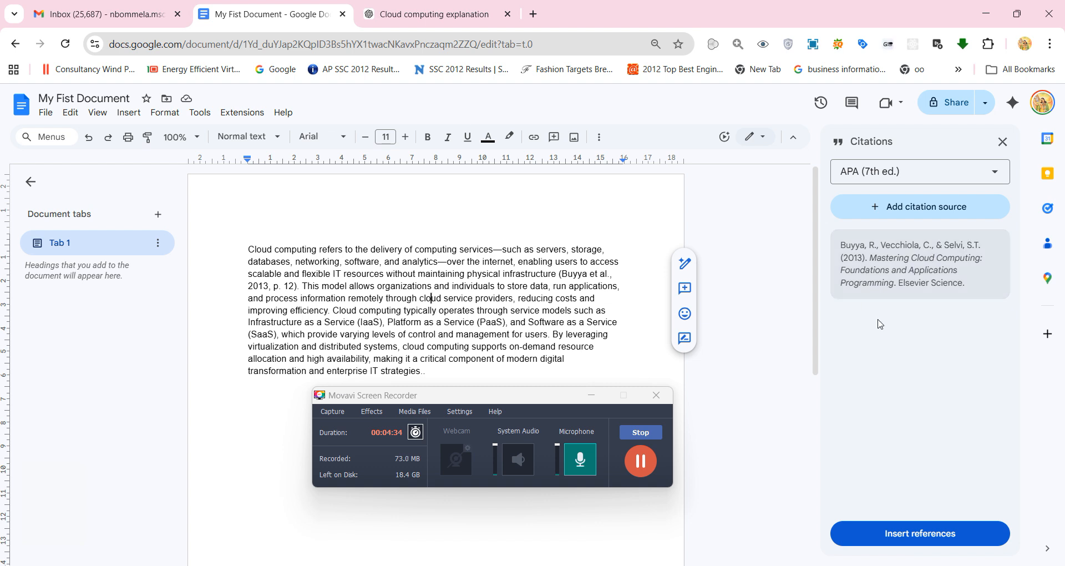
click(420, 370)
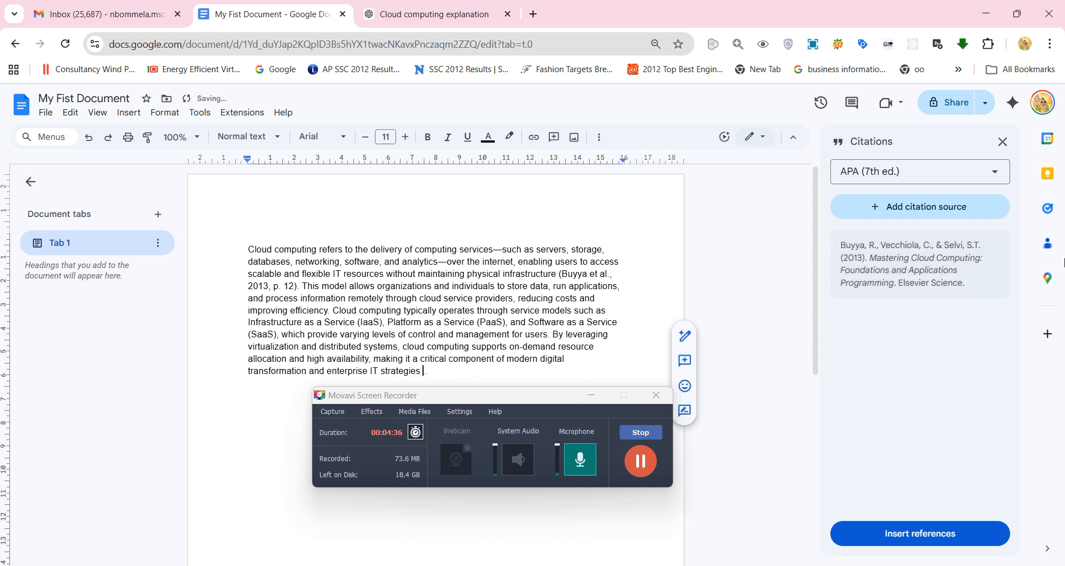
click(913, 206)
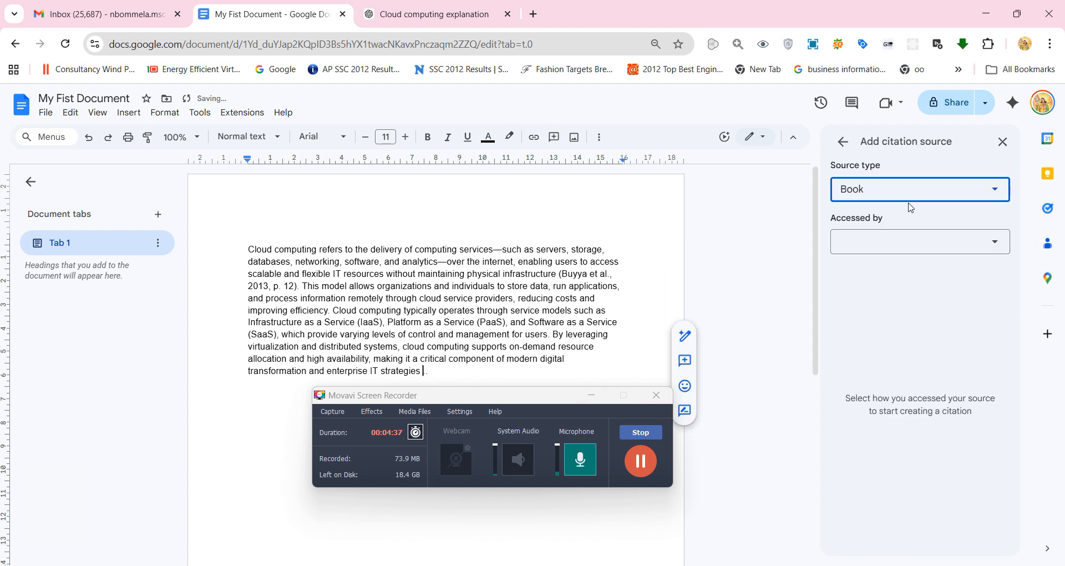
click(963, 195)
click(887, 276)
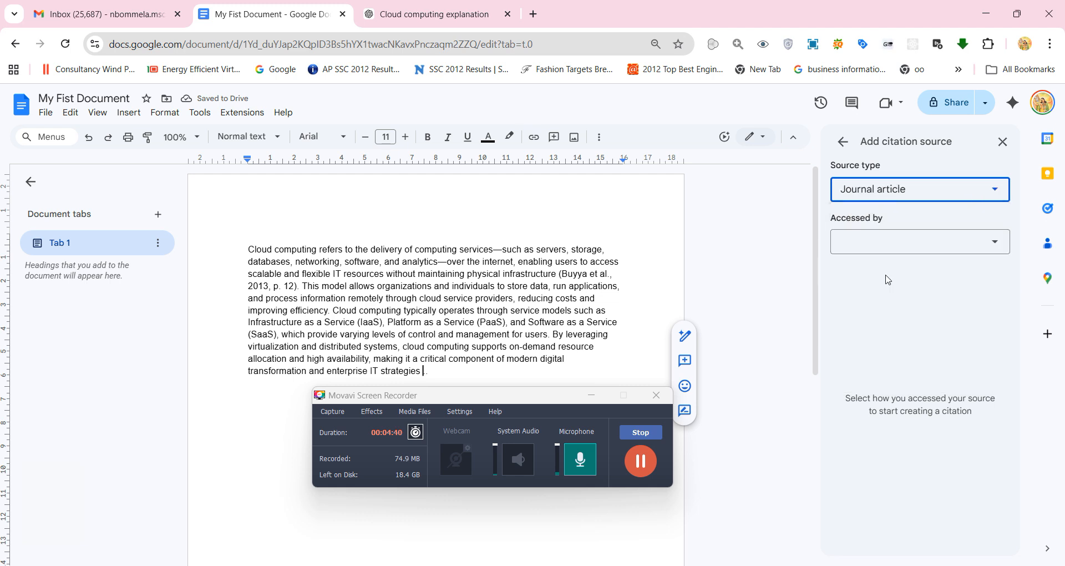
click(889, 250)
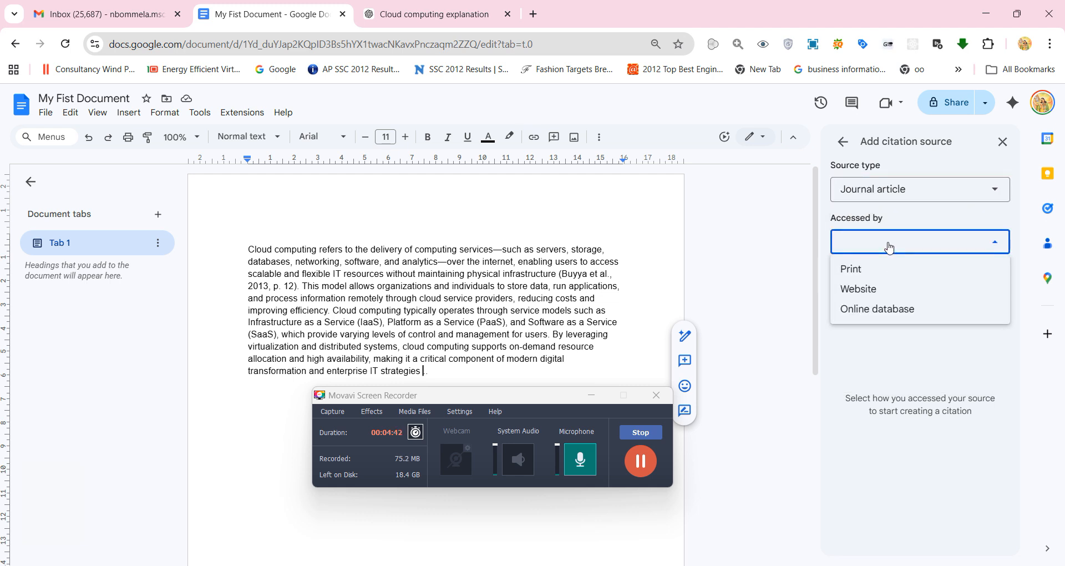
click(872, 313)
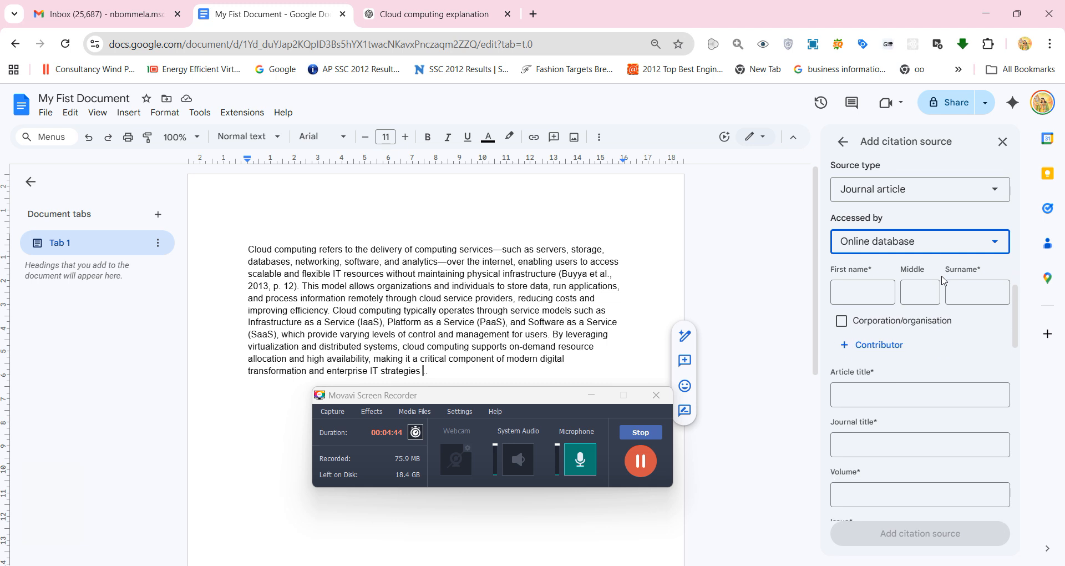
scroll(976, 327, down, 5)
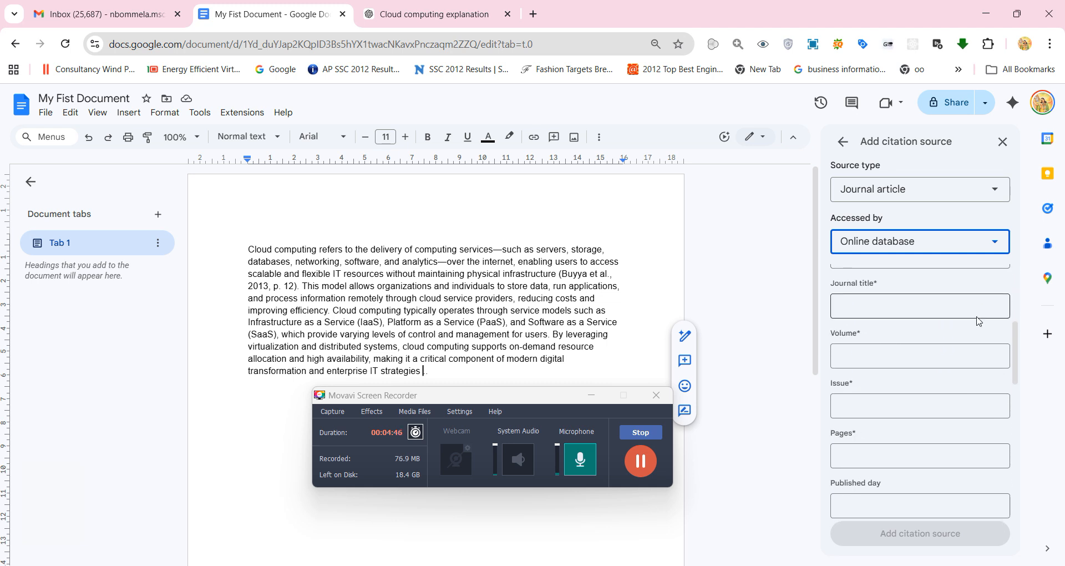
scroll(970, 320, up, 5)
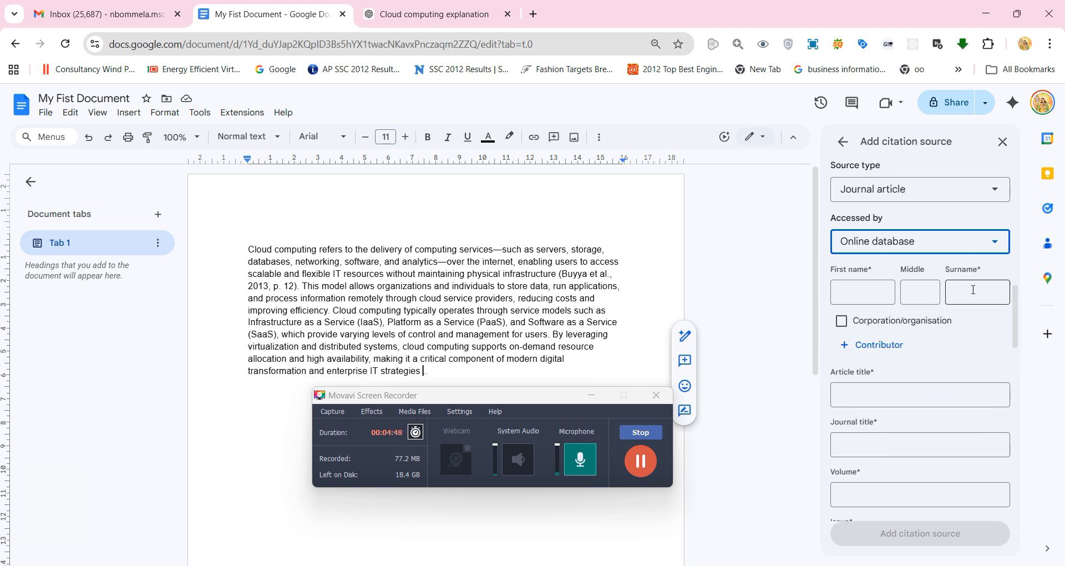
click(983, 244)
click(937, 308)
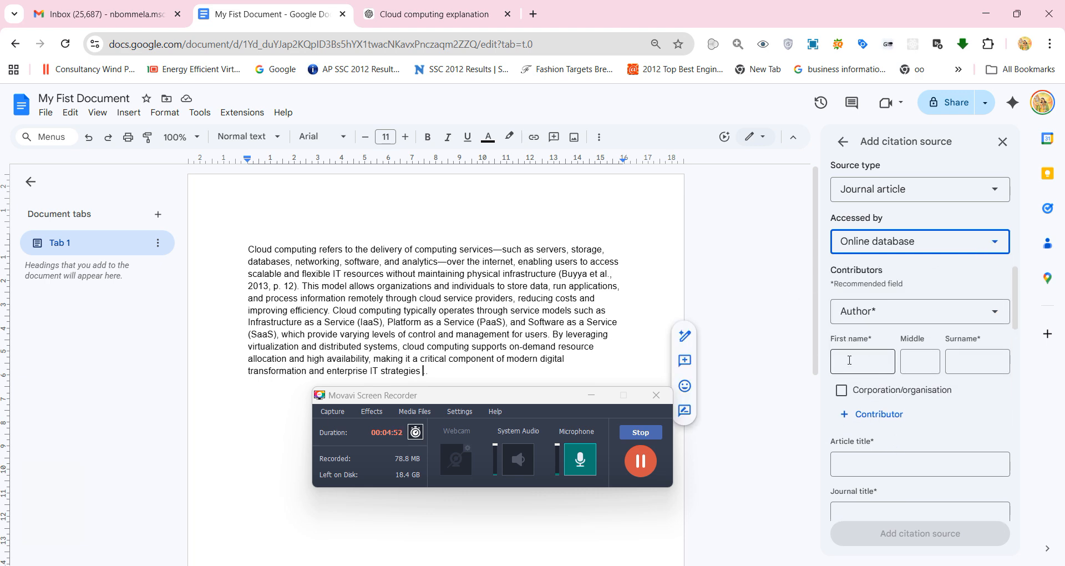
click(849, 359)
Detach the ChatGPT conversation into its own maximized window and move the recorder window off its reference list
key(alt+Tab)
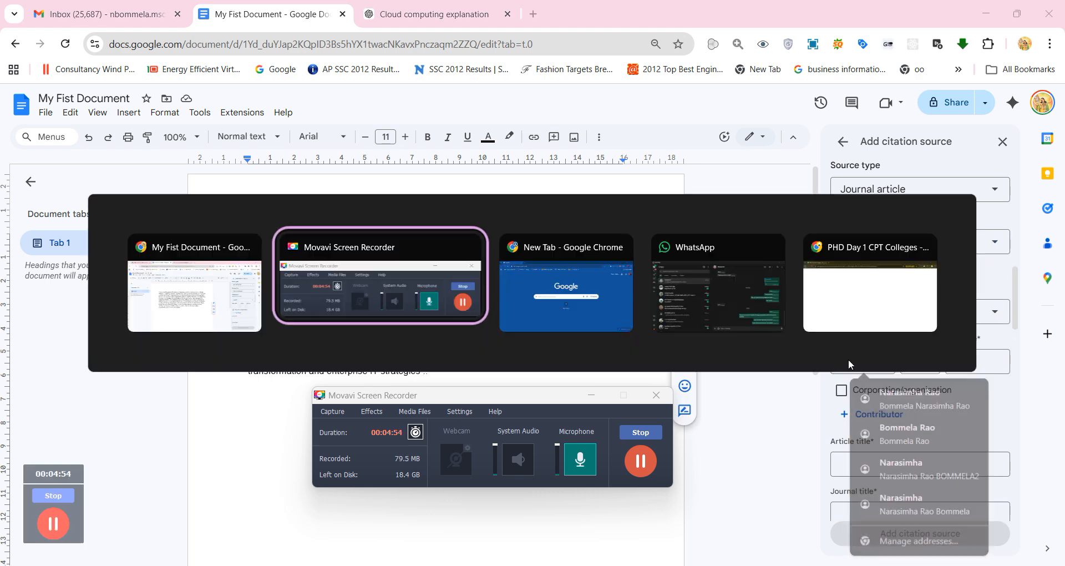
key(alt+shift+Tab)
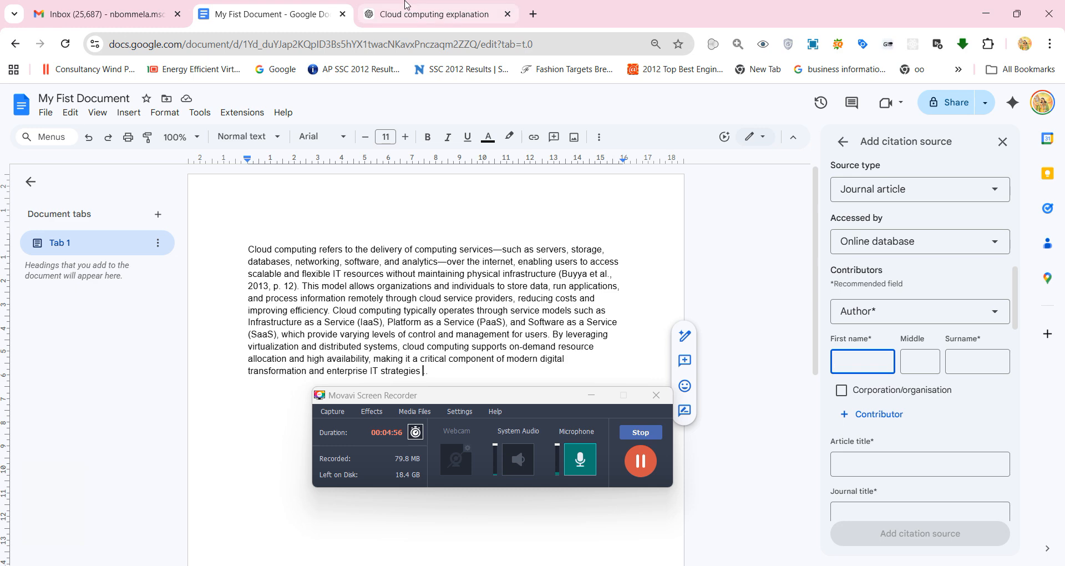
drag(403, 8, 491, 95)
double_click(493, 116)
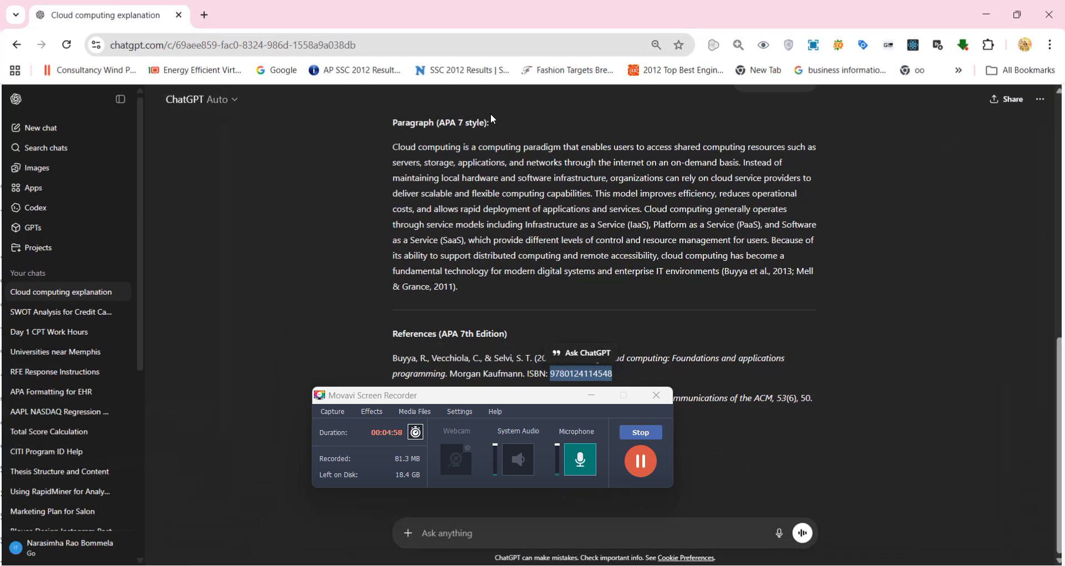
drag(544, 405, 531, 506)
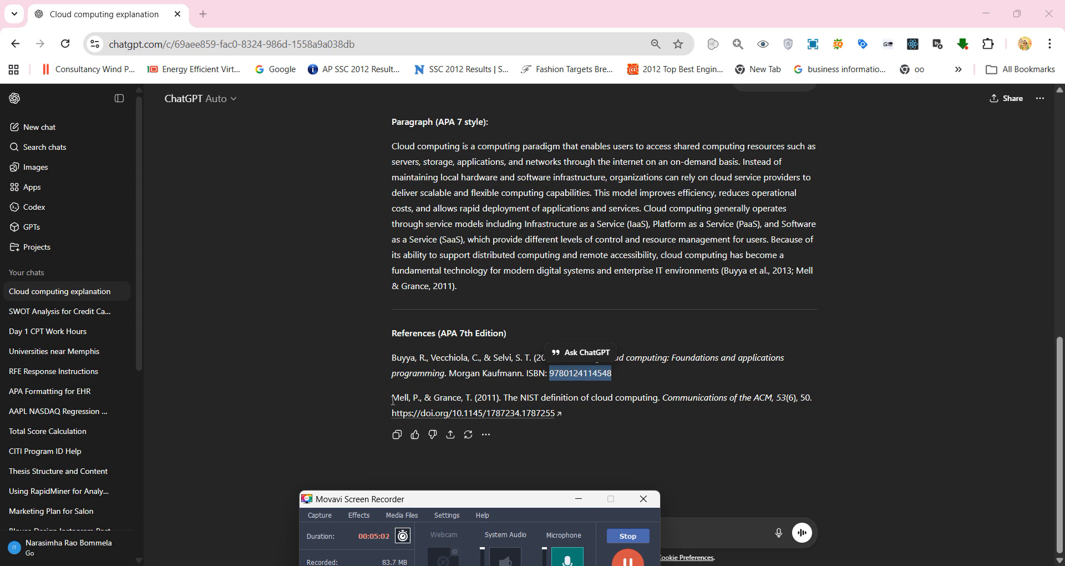
click(487, 414)
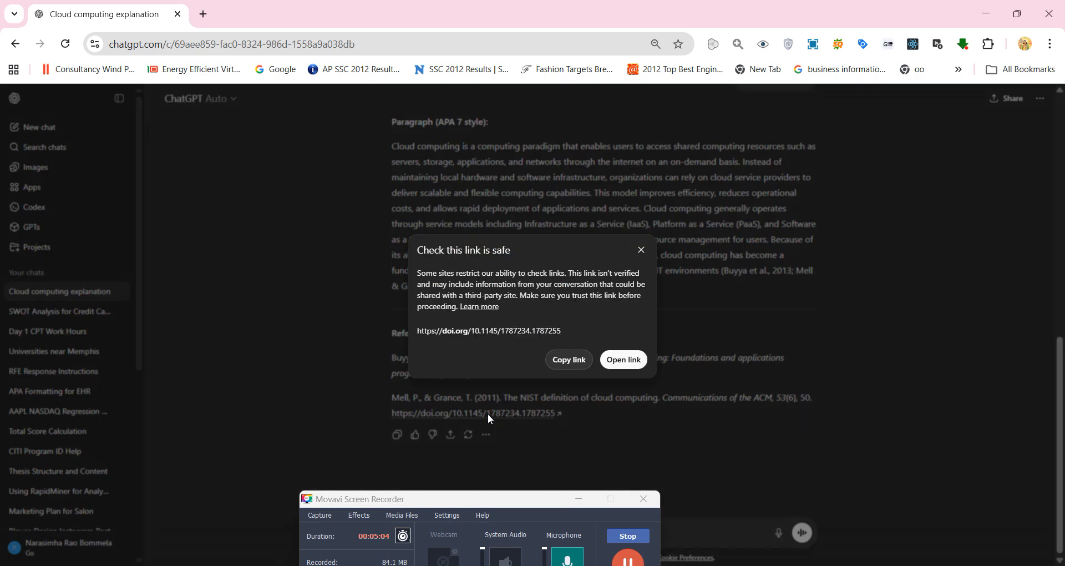
click(617, 361)
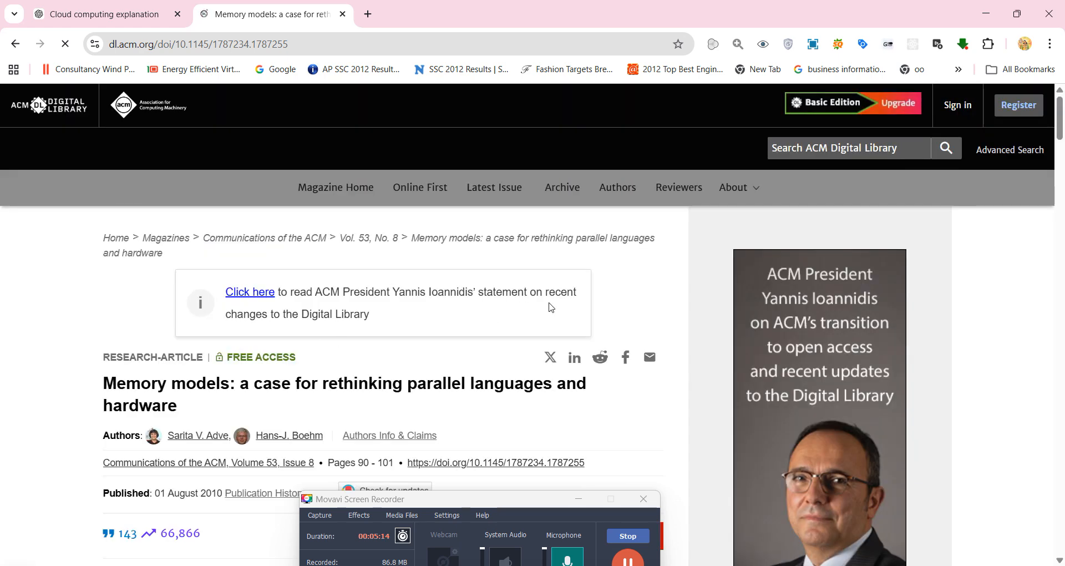
scroll(466, 280, down, 3)
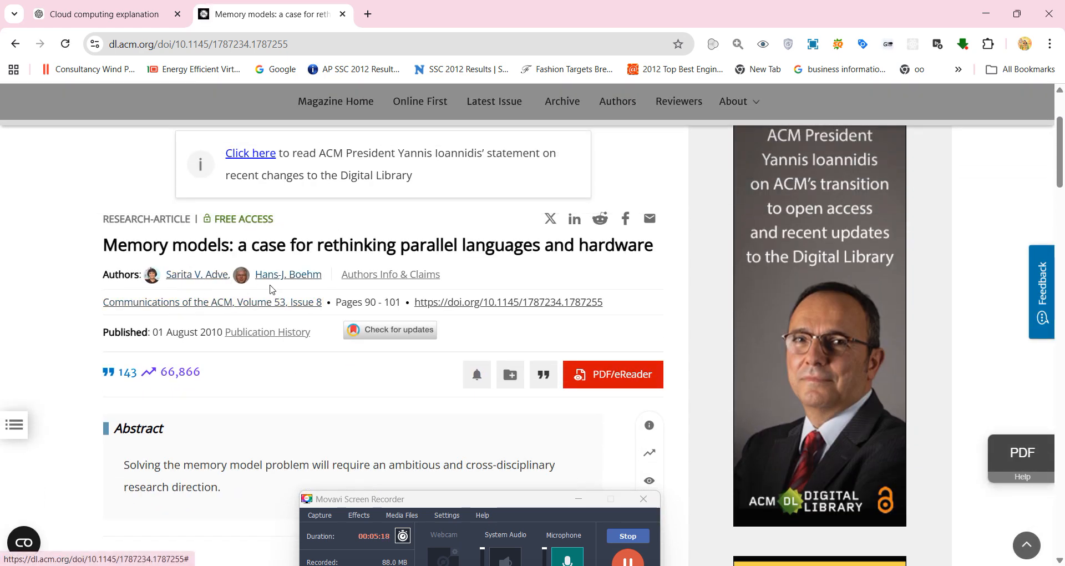
click(144, 15)
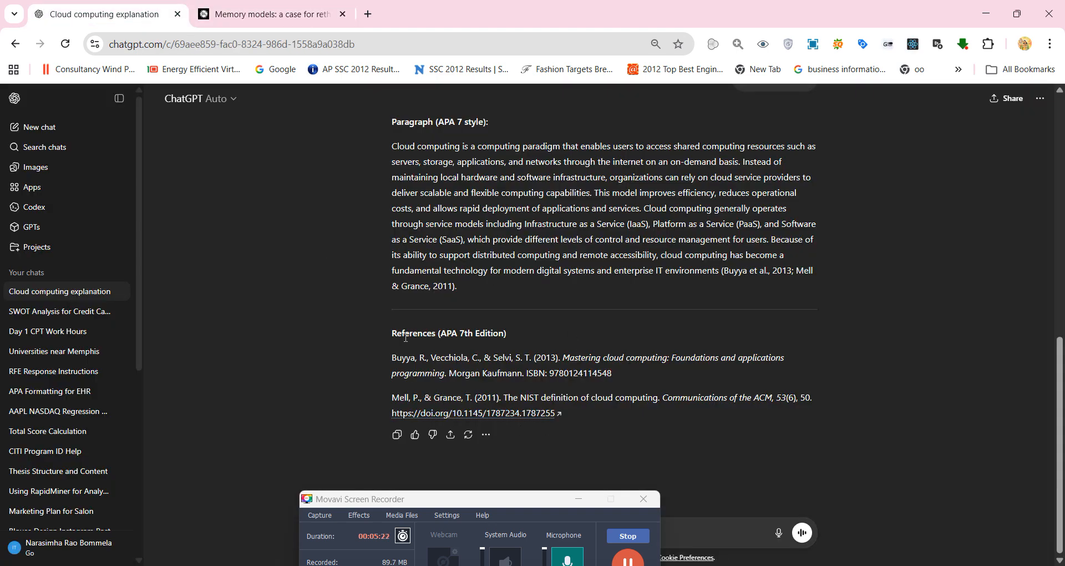
click(244, 18)
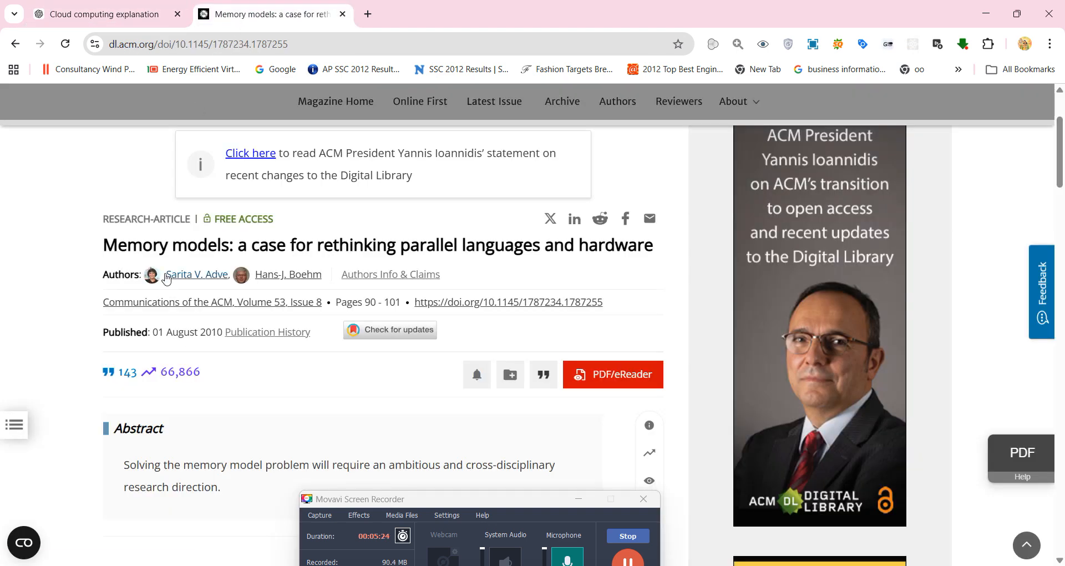
Copy the first listed author's full name from the ACM article page into the citation's author first-name field
drag(165, 274, 228, 280)
key(ctrl+c)
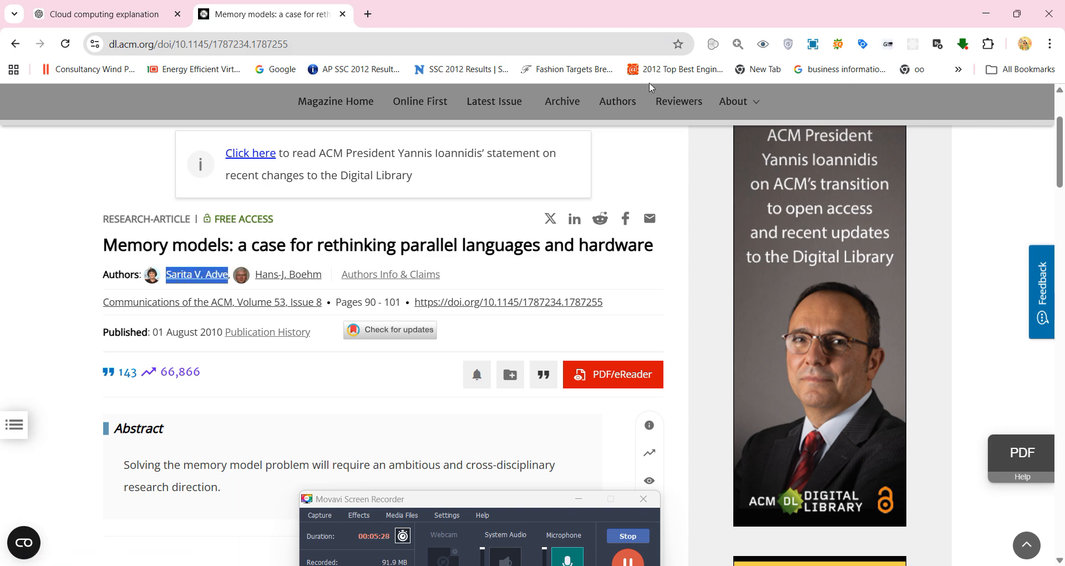
key(alt+Tab)
key(alt+Tab)
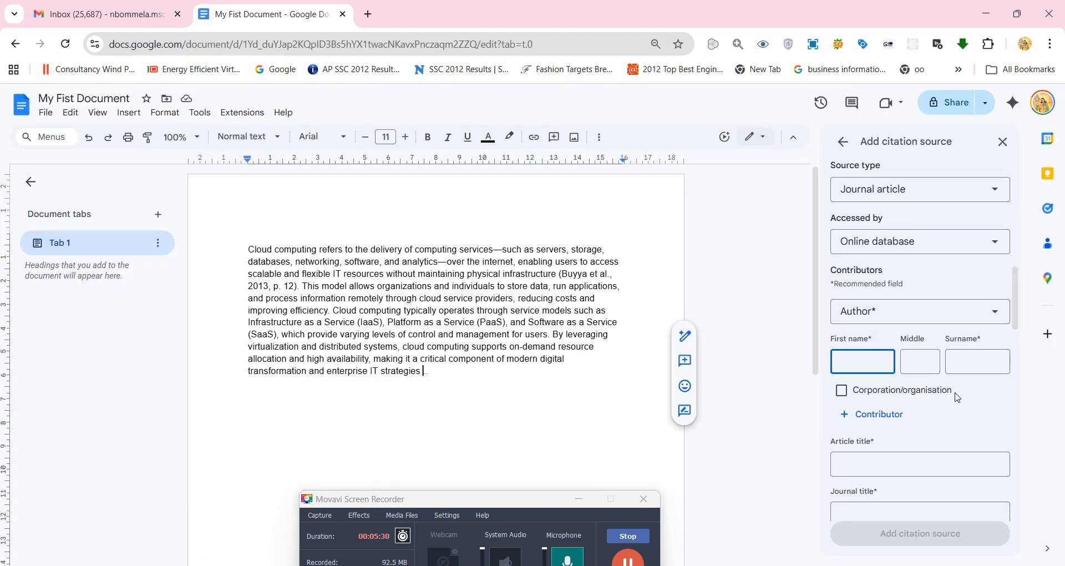
key(ctrl+v)
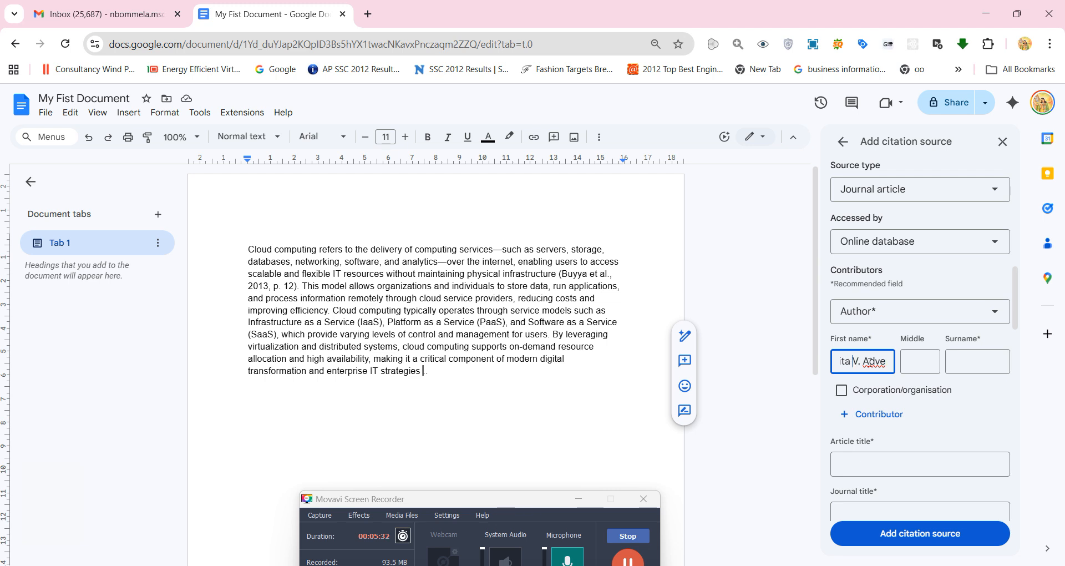
Split the first author's name across the first-name, middle and surname fields, removing the period after the middle initial
drag(852, 361, 894, 367)
key(ctrl+x)
click(913, 355)
key(ctrl+v)
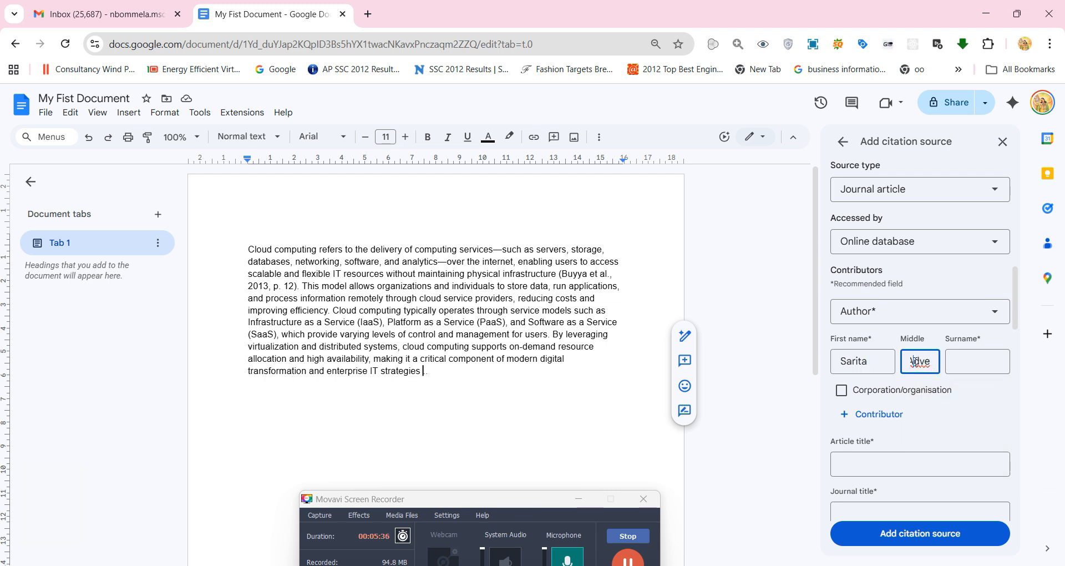
drag(914, 360, 936, 366)
click(935, 365)
drag(922, 361, 949, 366)
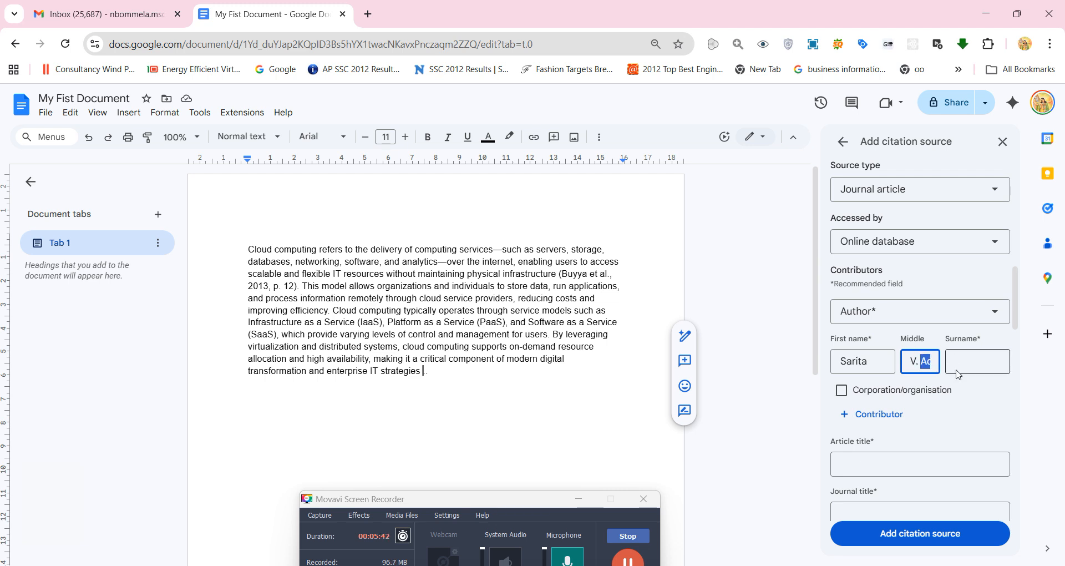
key(ctrl+x)
click(959, 366)
key(ctrl+v)
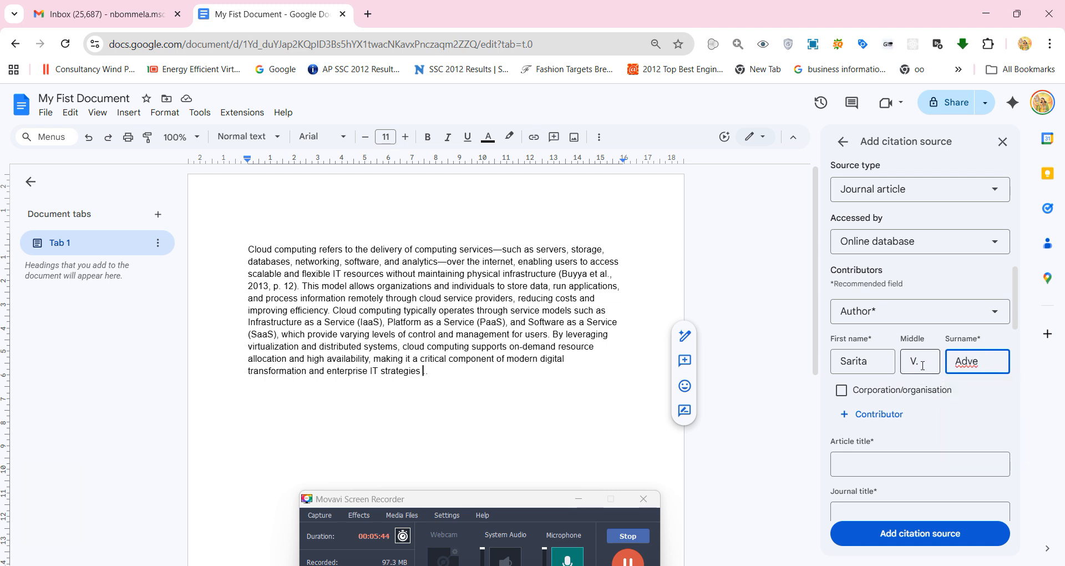
click(923, 366)
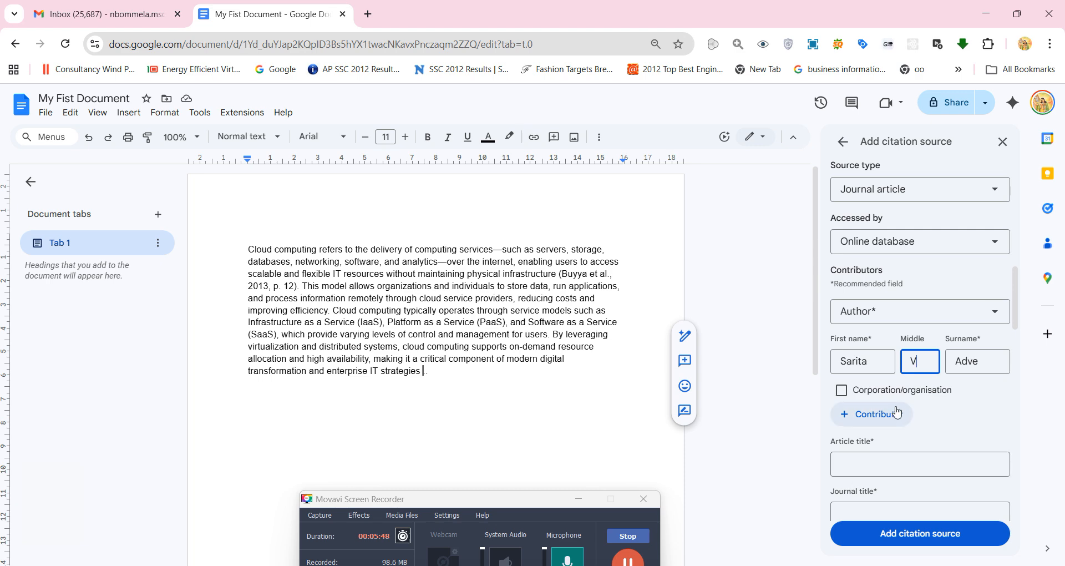
Add a second author contributor and copy the second listed author's full name from the ACM page into its first-name field
scroll(899, 414, down, 1)
click(857, 349)
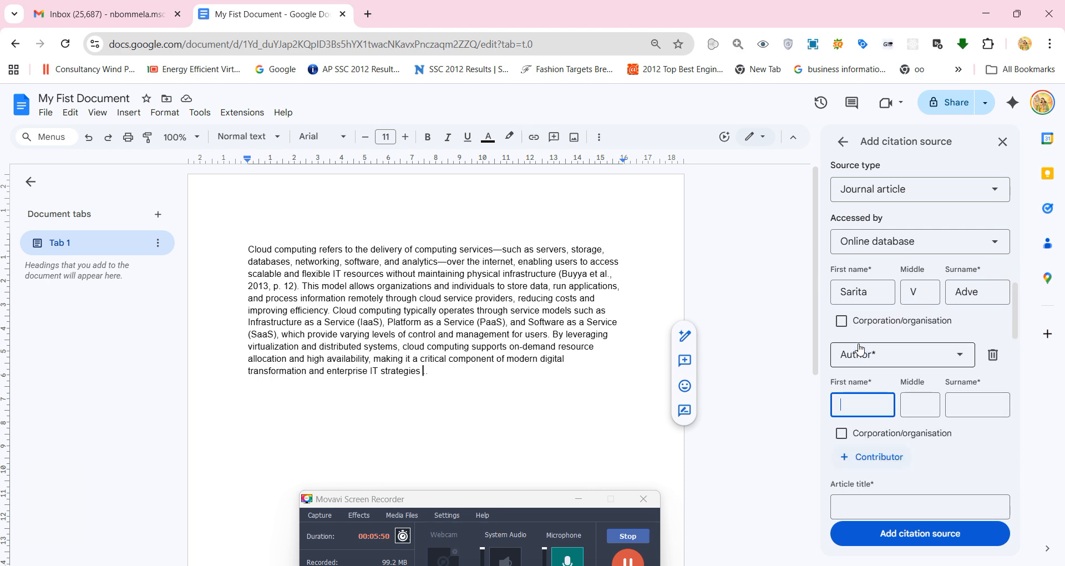
key(alt+Tab)
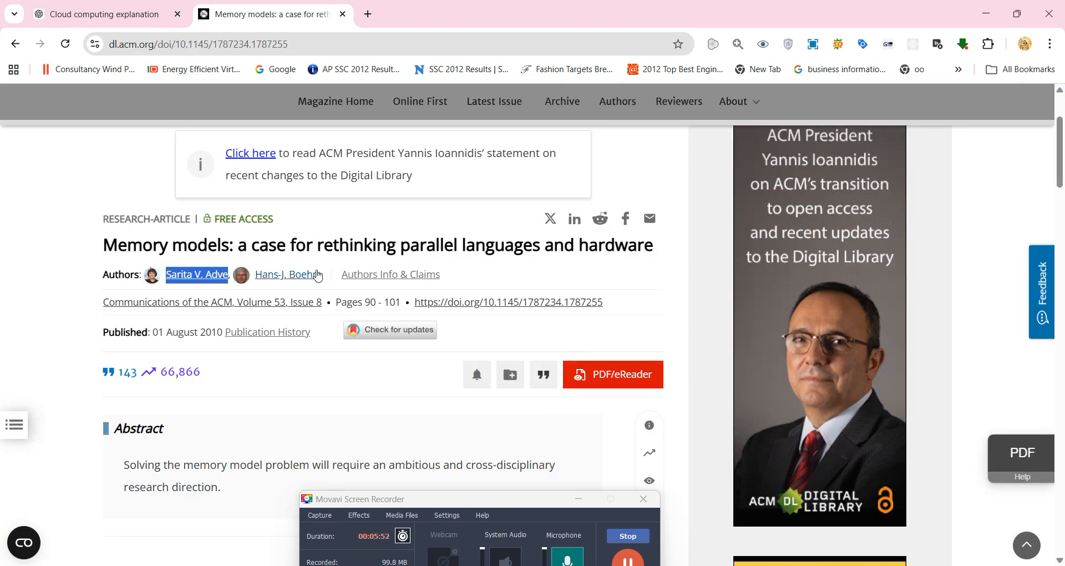
drag(328, 277, 259, 273)
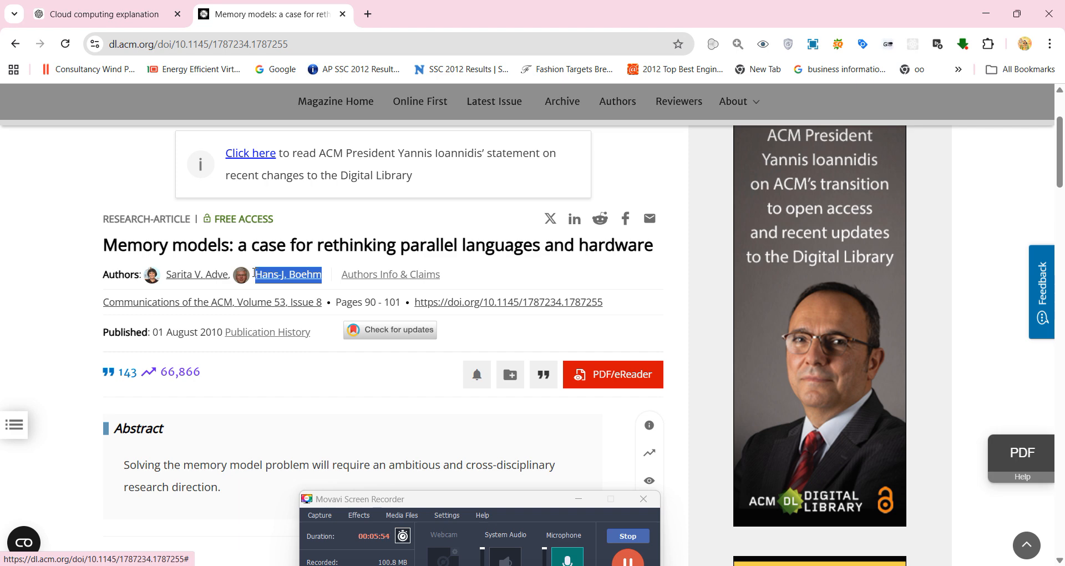
key(alt+Tab)
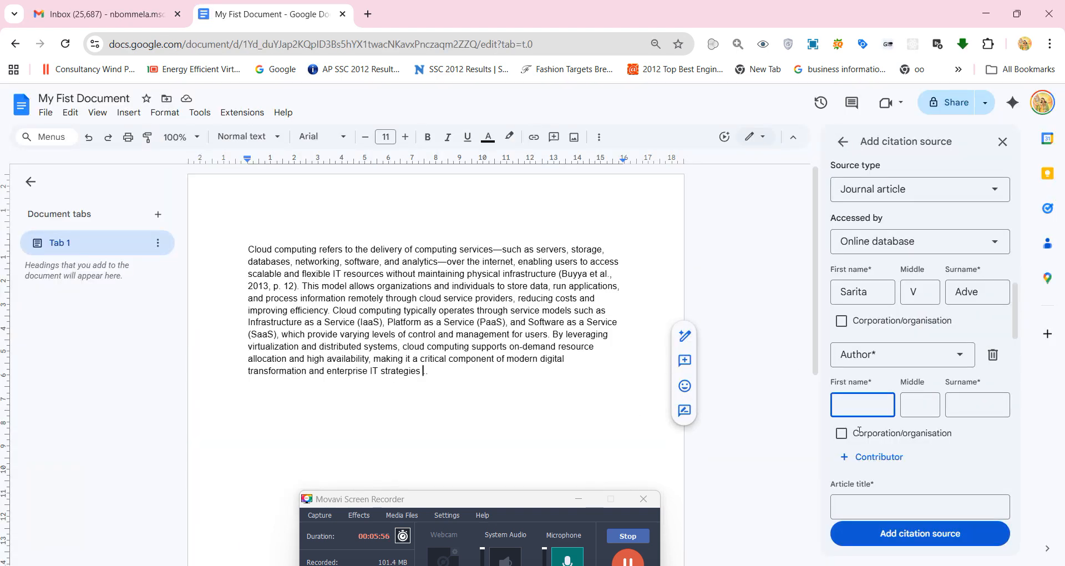
key(ctrl+v)
Move the second author's surname into the surname field and remove the trailing period from the first name
drag(854, 406, 887, 405)
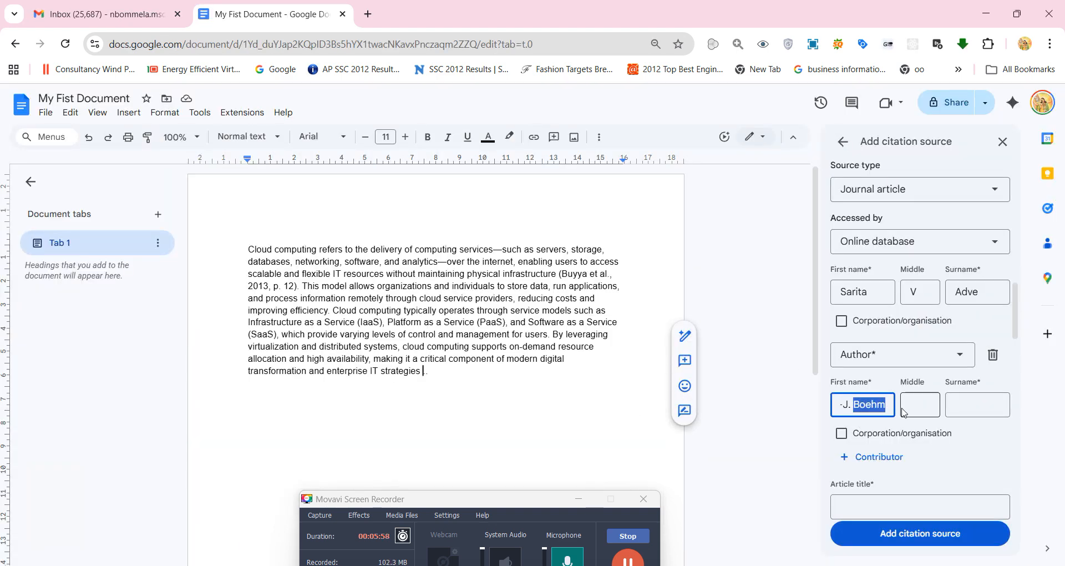
key(ctrl+x)
click(963, 406)
key(ctrl+v)
click(879, 405)
key(BackSpace)
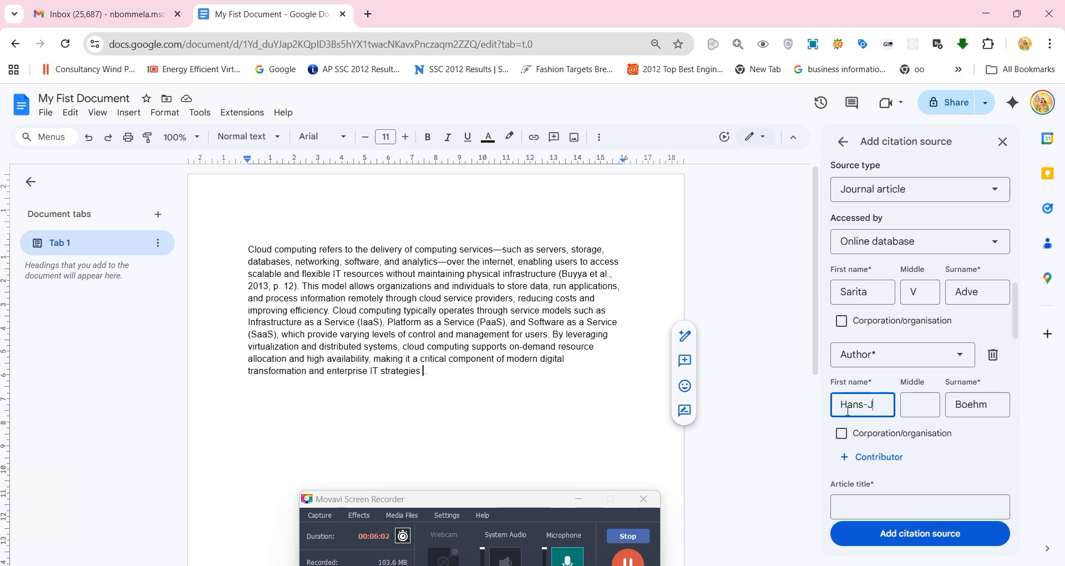
Copy the article title "Memory models: a case for rethinking parallel languages and hardware" from the ACM page into the citation source
scroll(882, 409, down, 3)
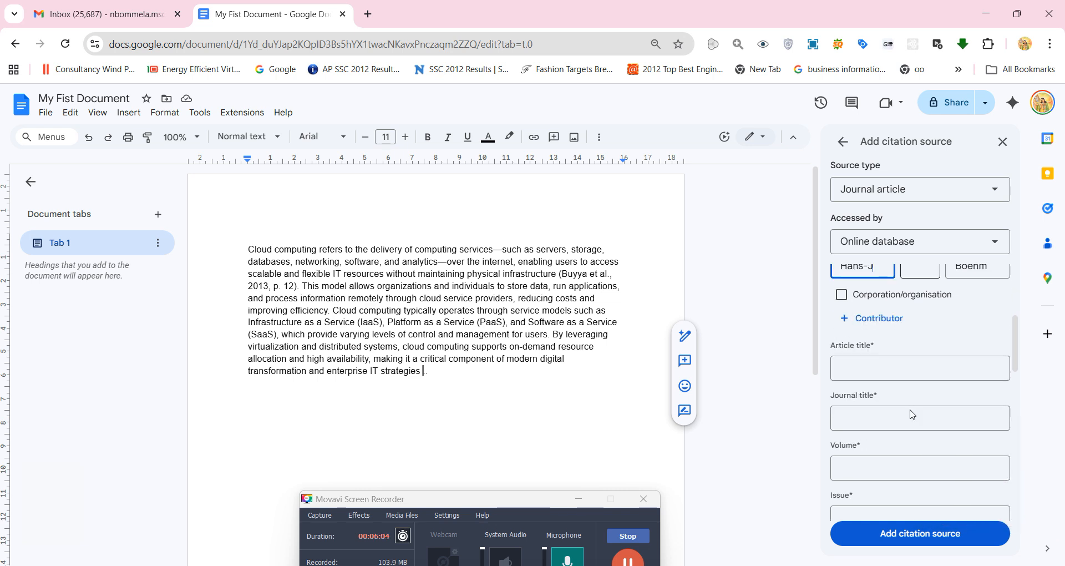
click(884, 366)
key(alt+Tab)
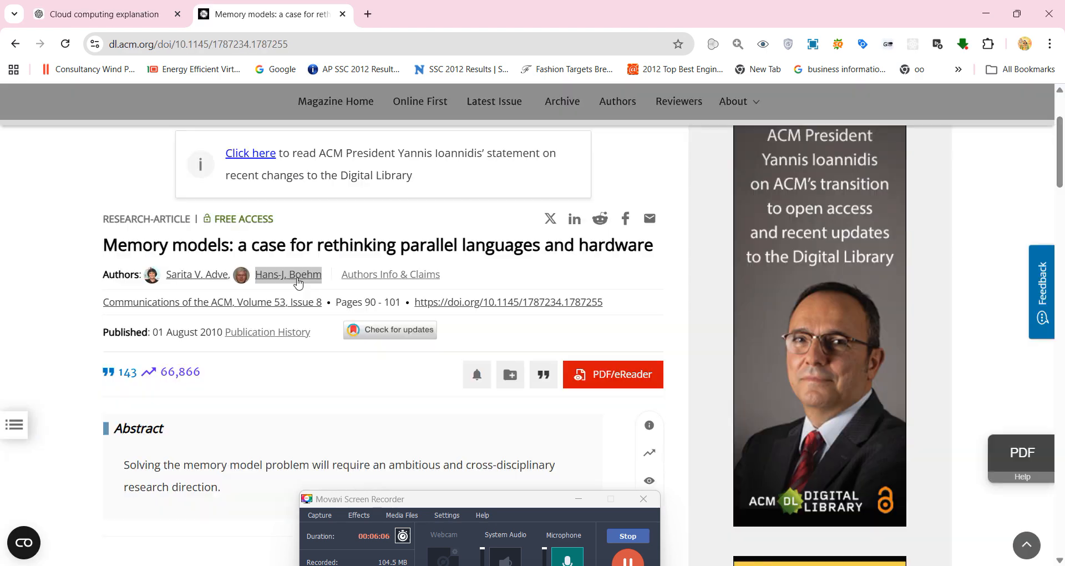
triple_click(151, 249)
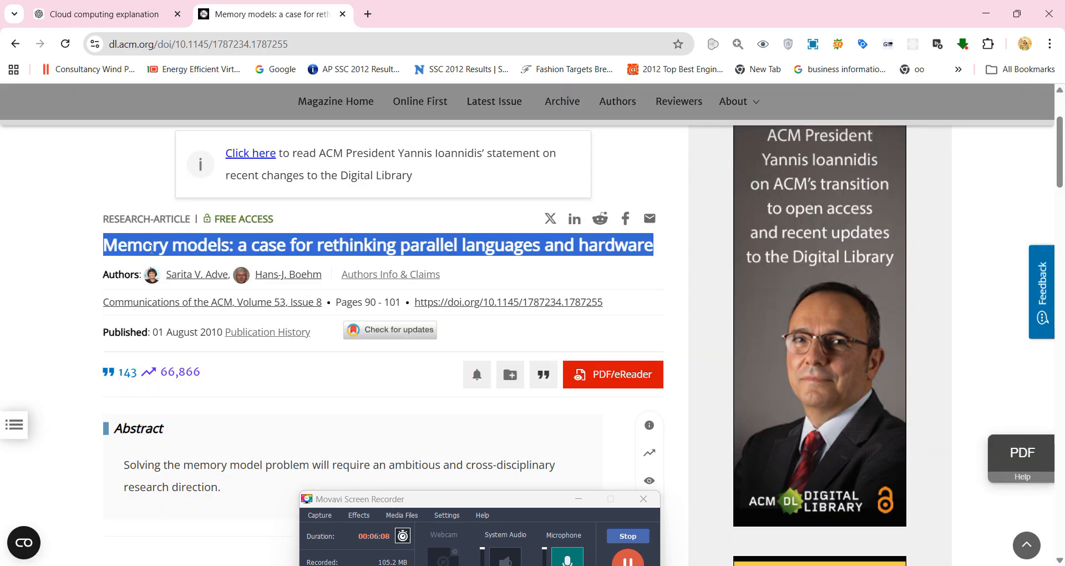
key(ctrl+c)
key(alt+Tab)
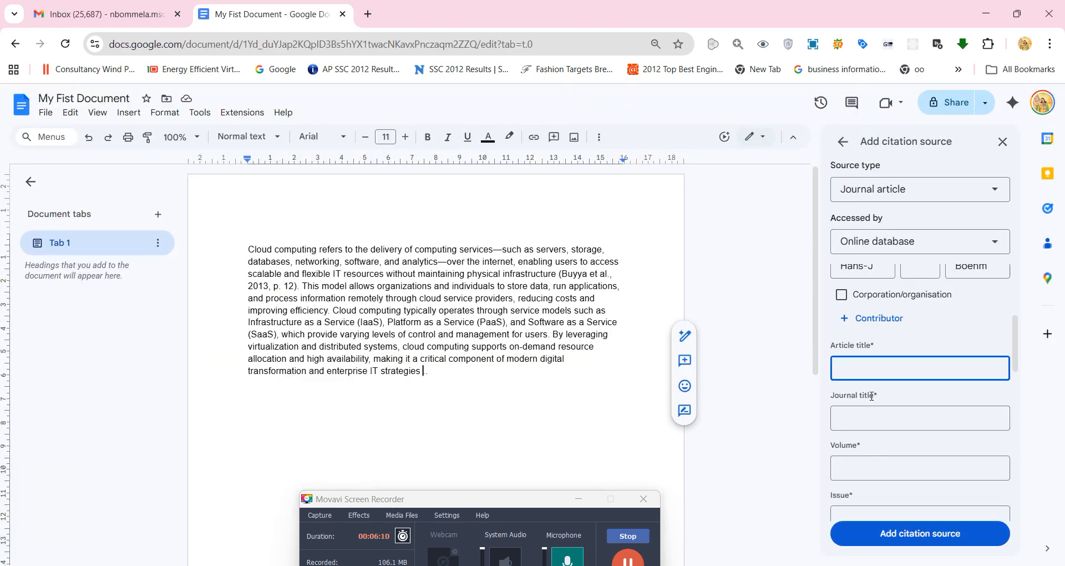
key(ctrl+v)
Copy the journal title "Communications of the ACM" from the article page into the citation source
click(841, 418)
key(alt+Tab)
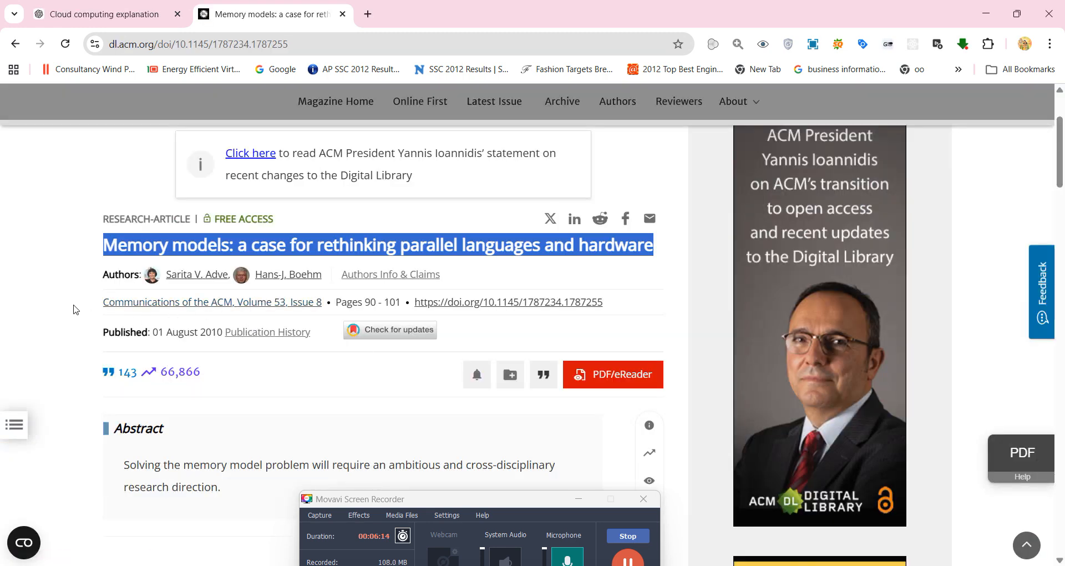
drag(102, 306, 231, 309)
key(ctrl+c)
key(alt+Tab)
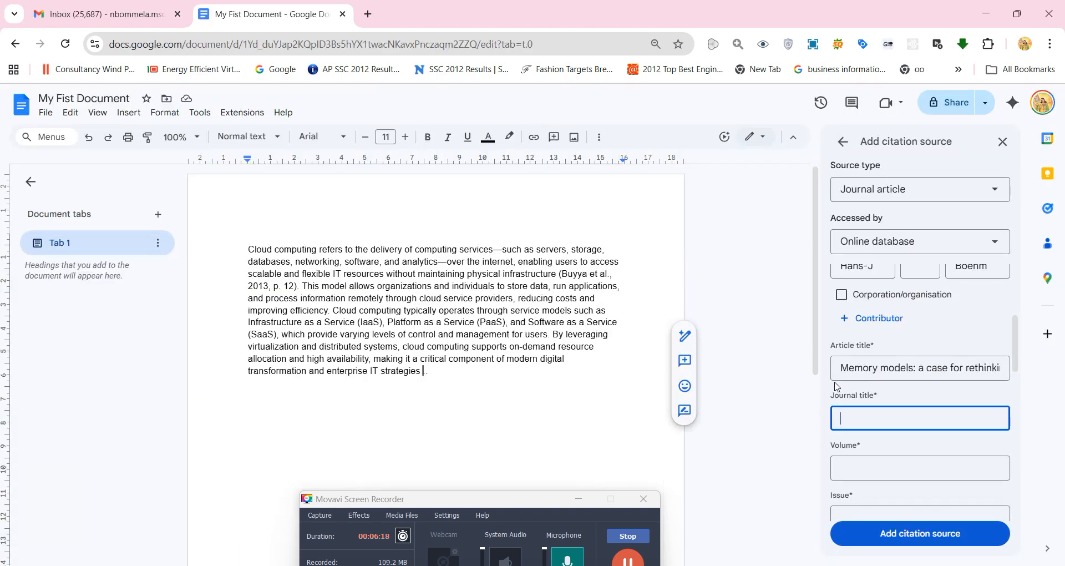
key(ctrl+v)
Fill in the journal article's volume 53, issue 8 and pages 90-101 from the ACM page
click(865, 399)
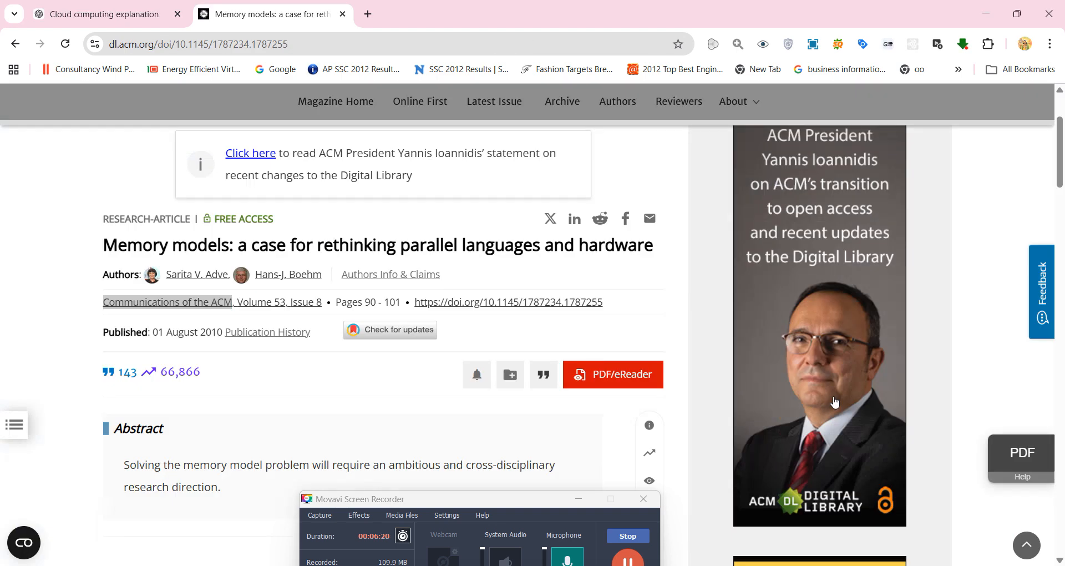
key(alt+Tab)
key(alt+Tab)
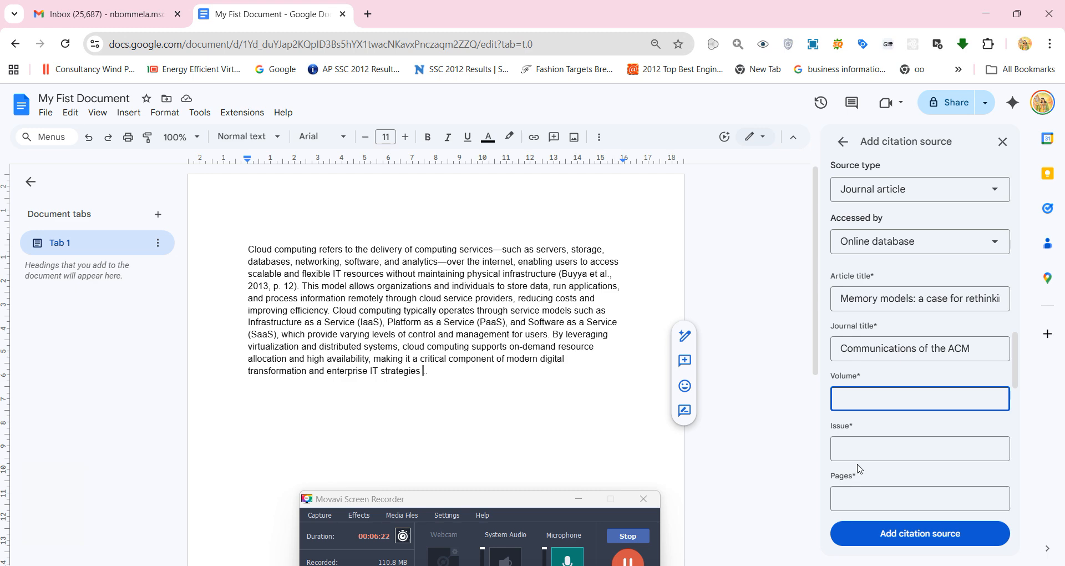
key(alt+Tab)
key(alt+Tab)
text(53)
click(875, 446)
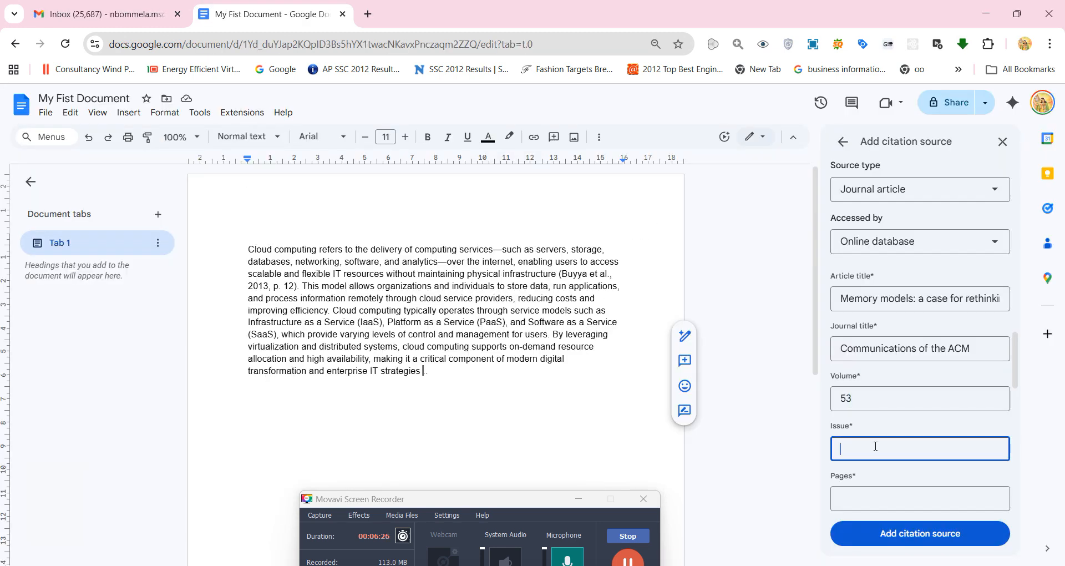
key(alt+Tab)
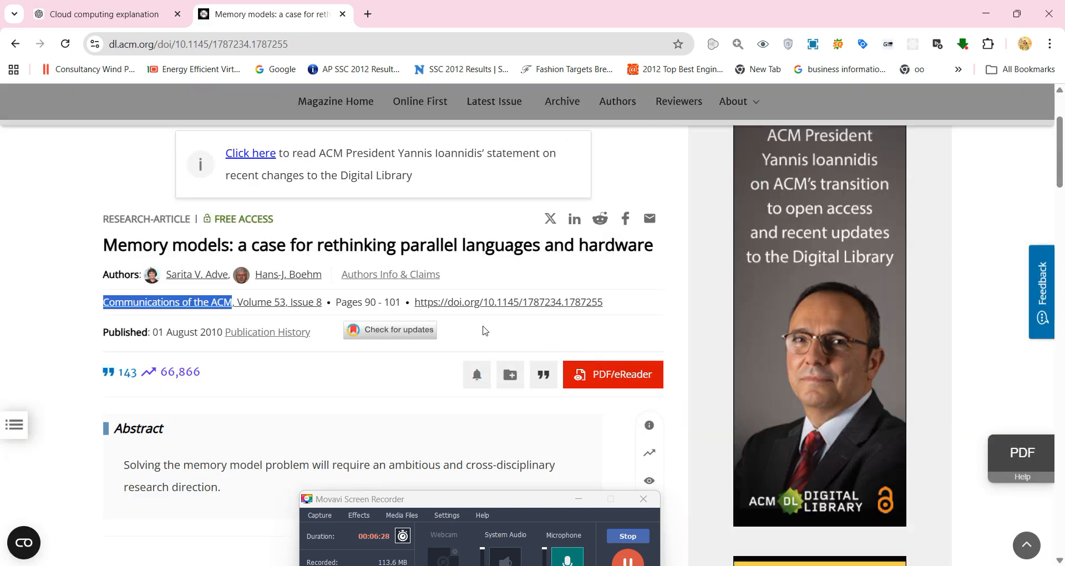
key(alt+Tab)
key(Tab)
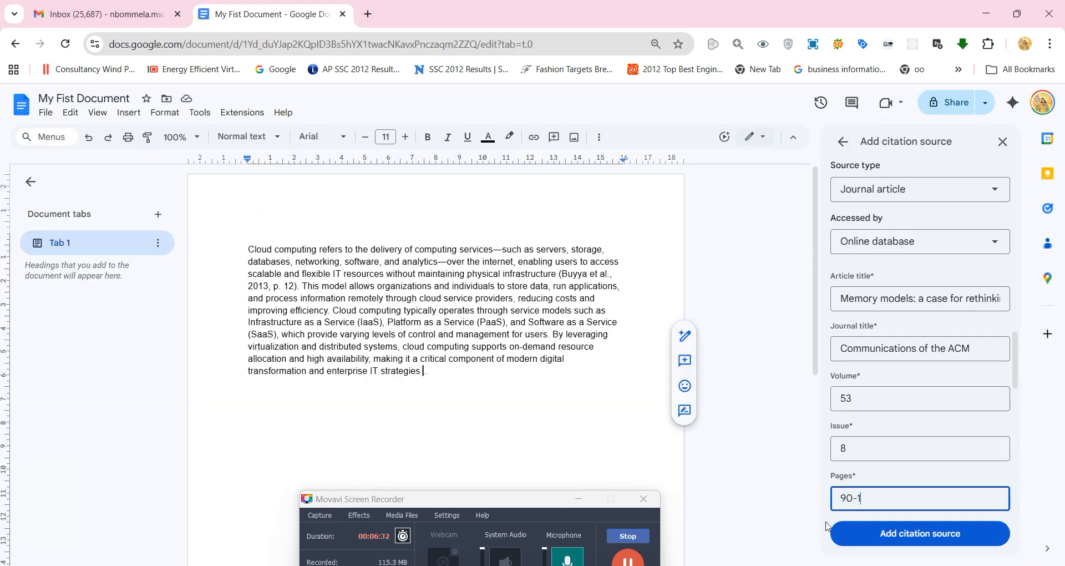
Check the publication date on the ACM page and set the citation's published year to 2010
scroll(862, 471, down, 5)
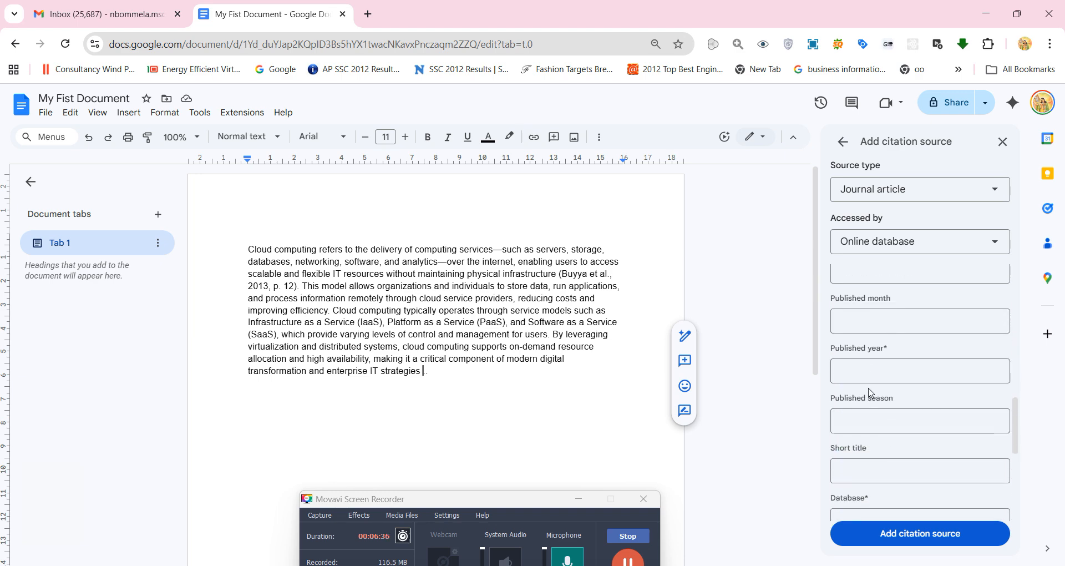
click(863, 368)
key(alt+Tab)
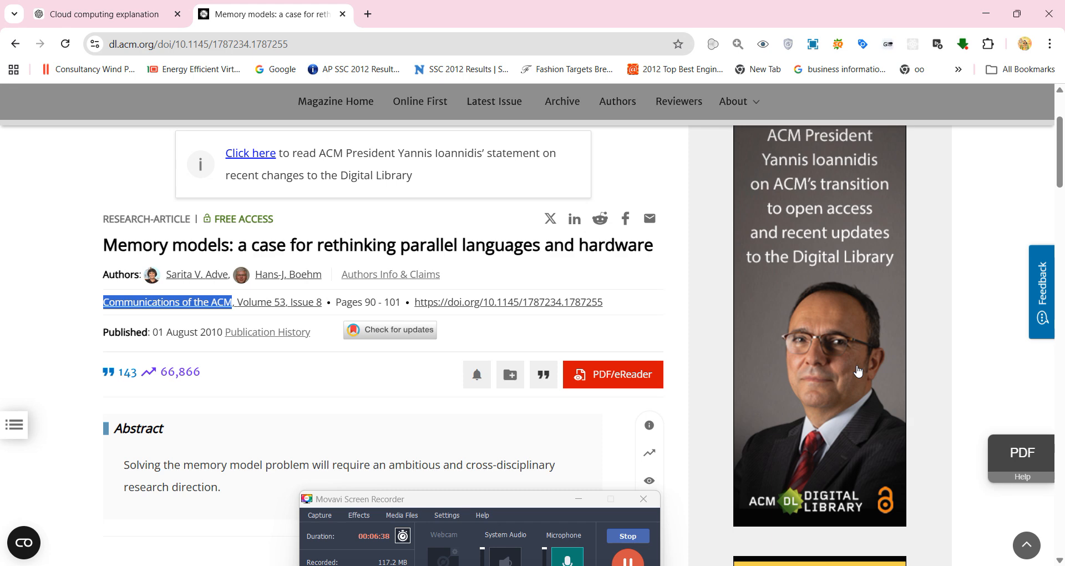
key(alt+Tab)
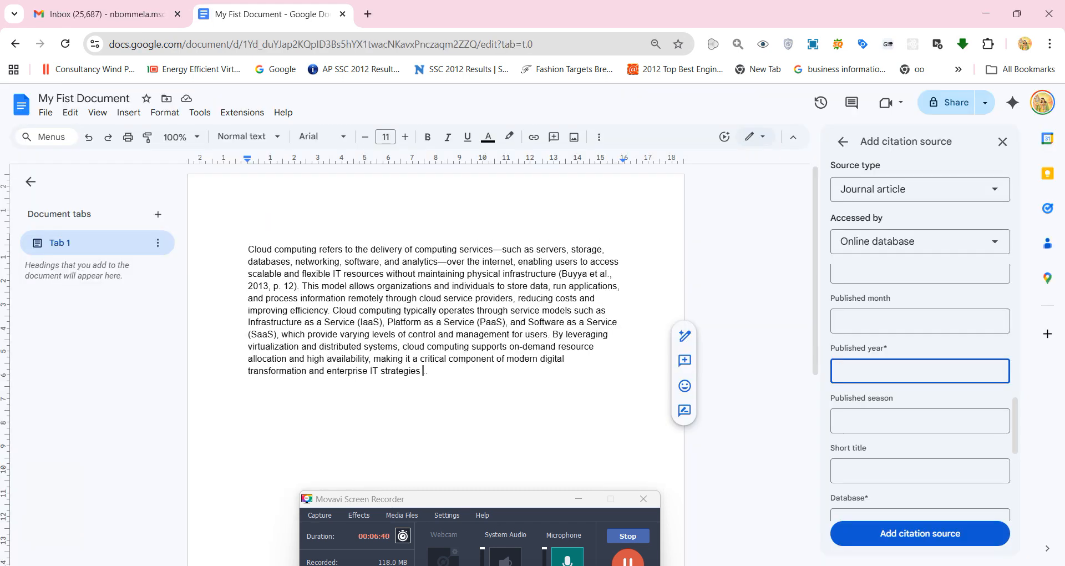
key(Tab)
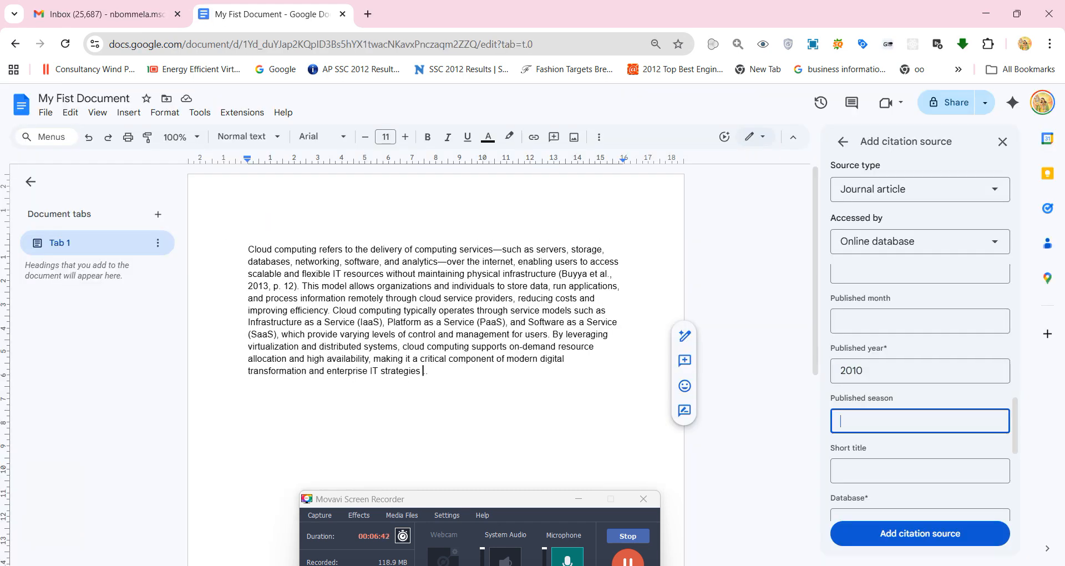
scroll(938, 394, down, 4)
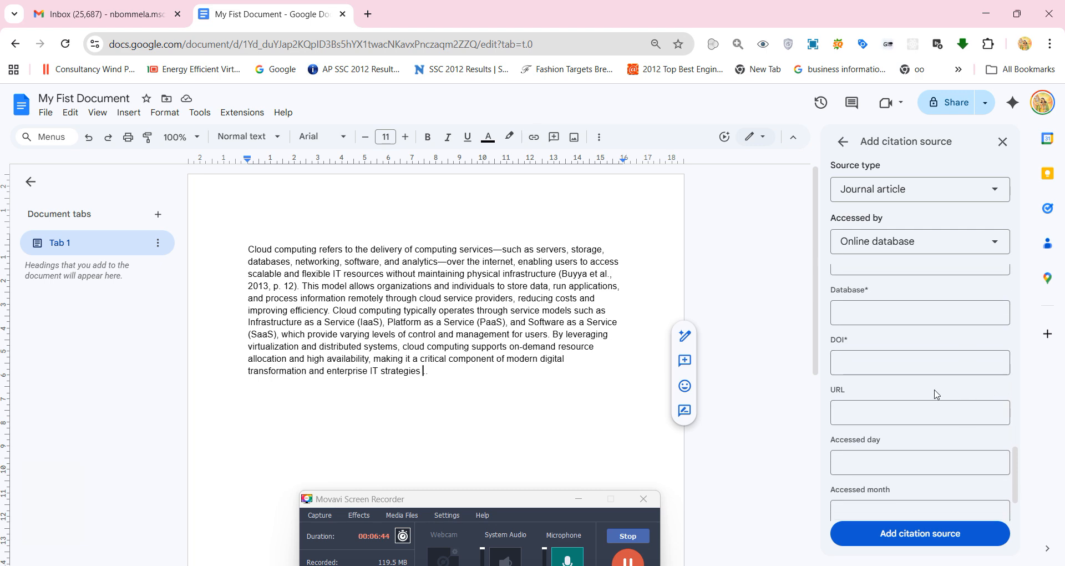
click(910, 367)
key(alt+Tab)
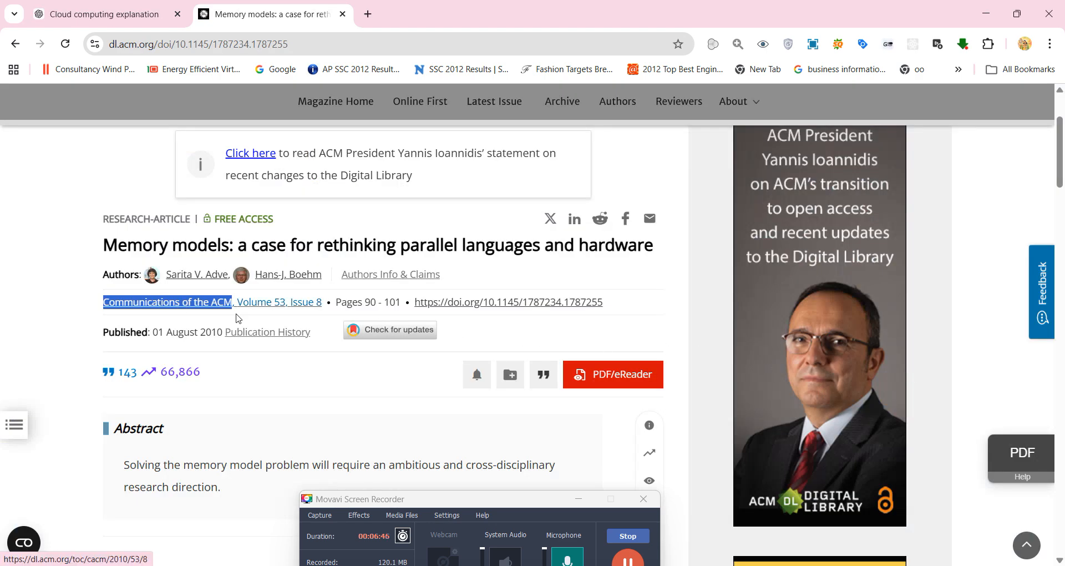
right_click(524, 304)
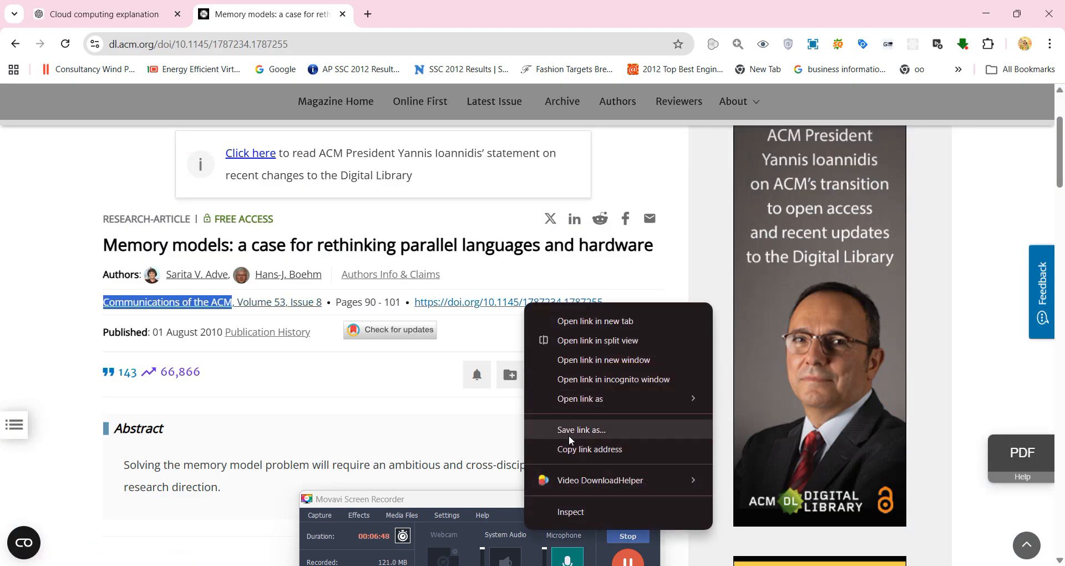
click(573, 450)
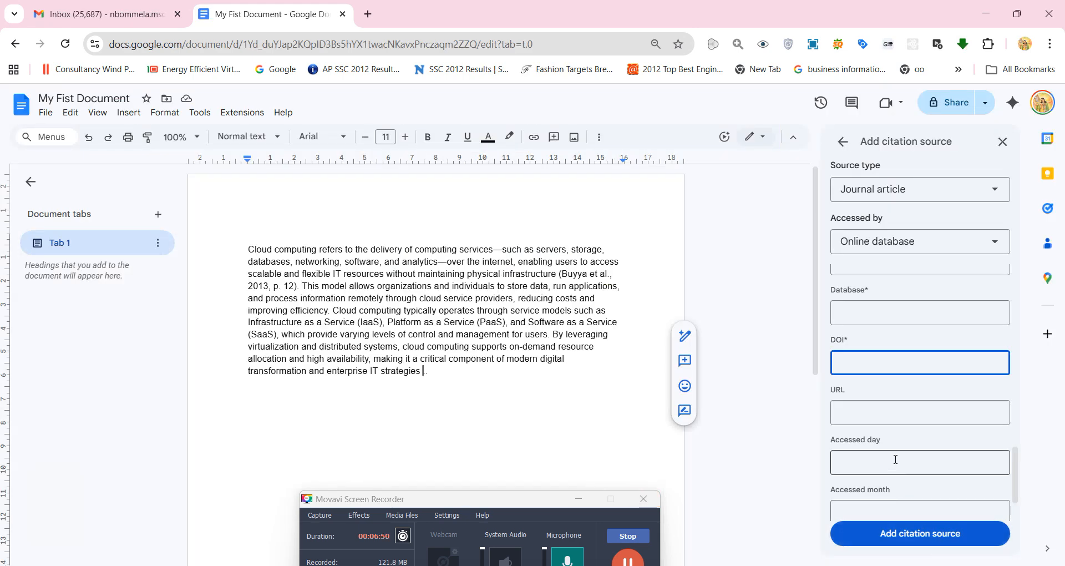
key(ctrl+v)
scroll(886, 447, down, 1)
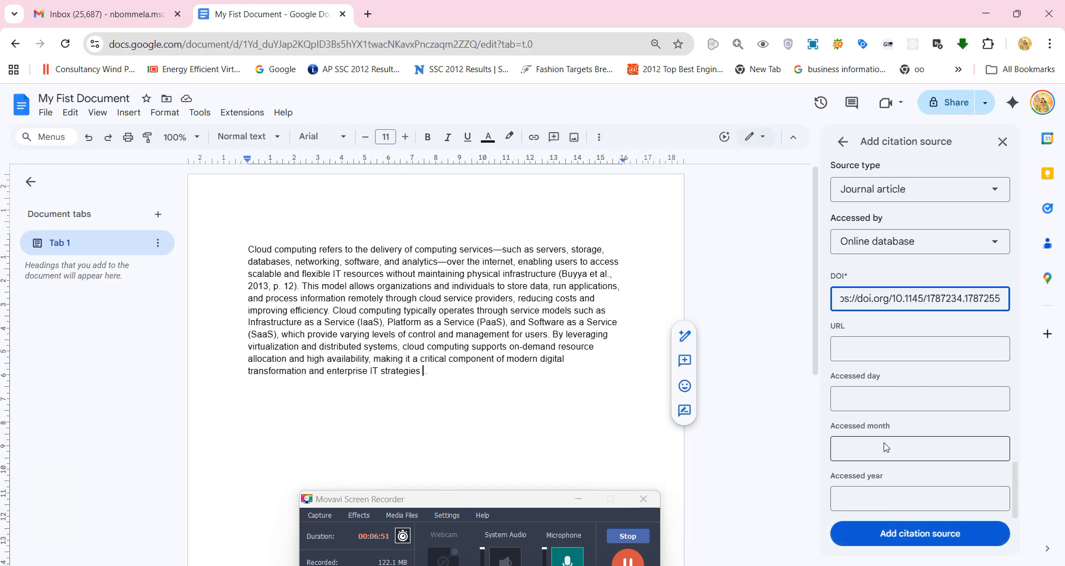
click(929, 539)
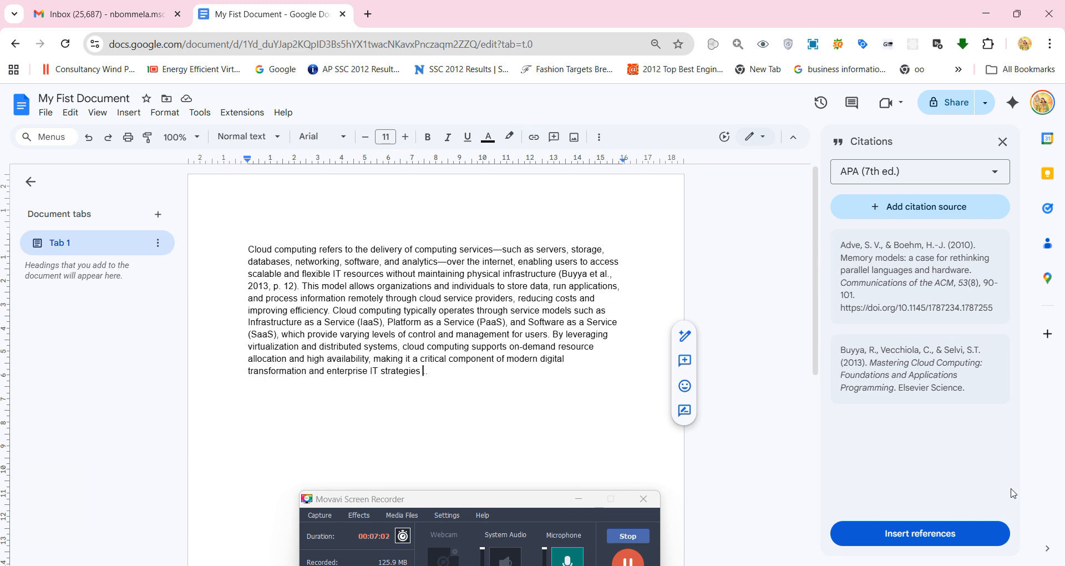
Cite the 2010 "Memory models" journal article at the end of the paragraph and close the sentence with a period
mouse_move(964, 302)
key(Tab)
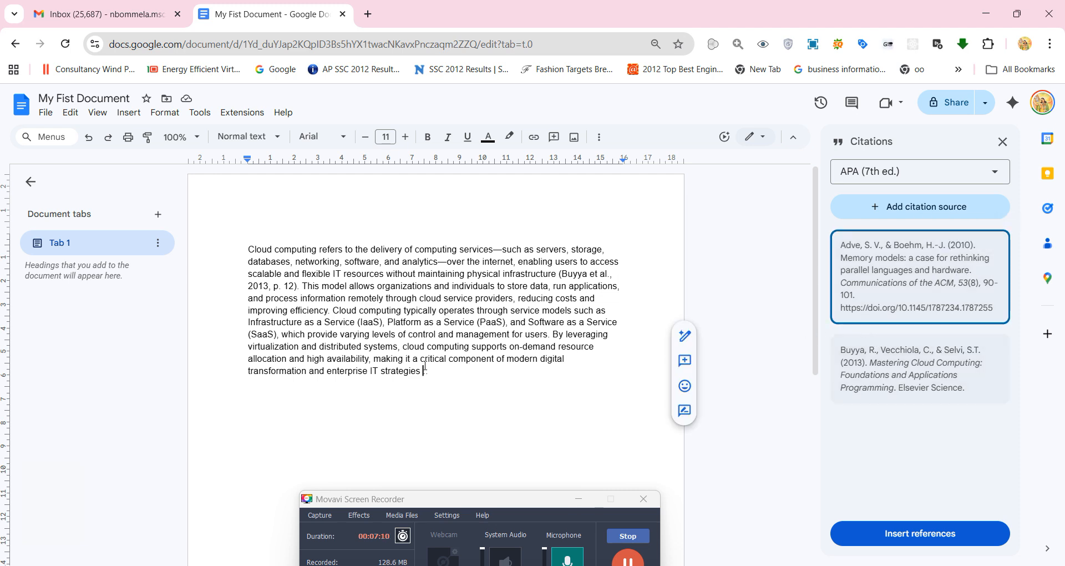
click(425, 370)
key(BackSpace)
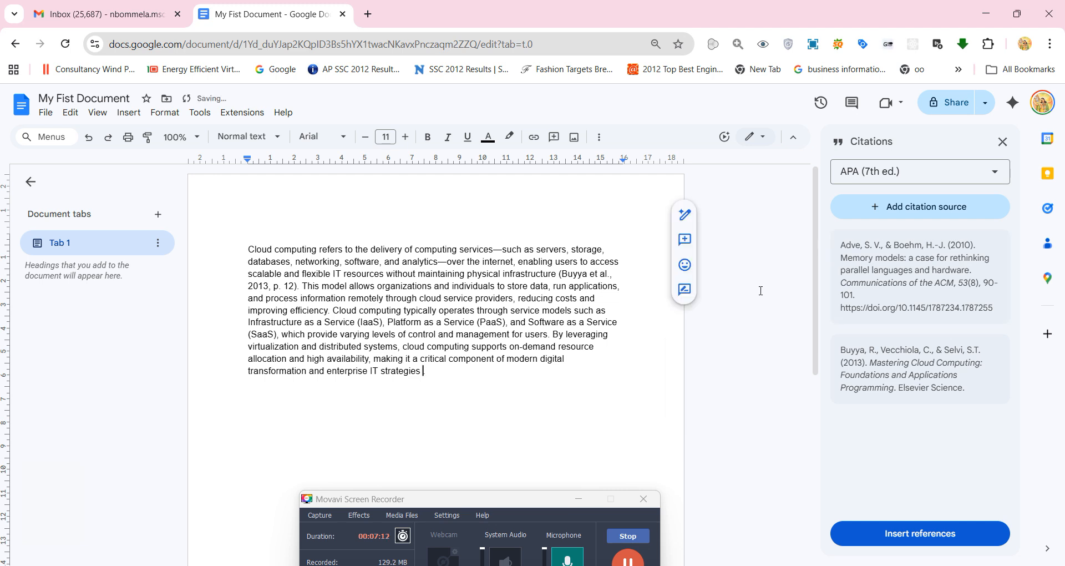
mouse_move(925, 271)
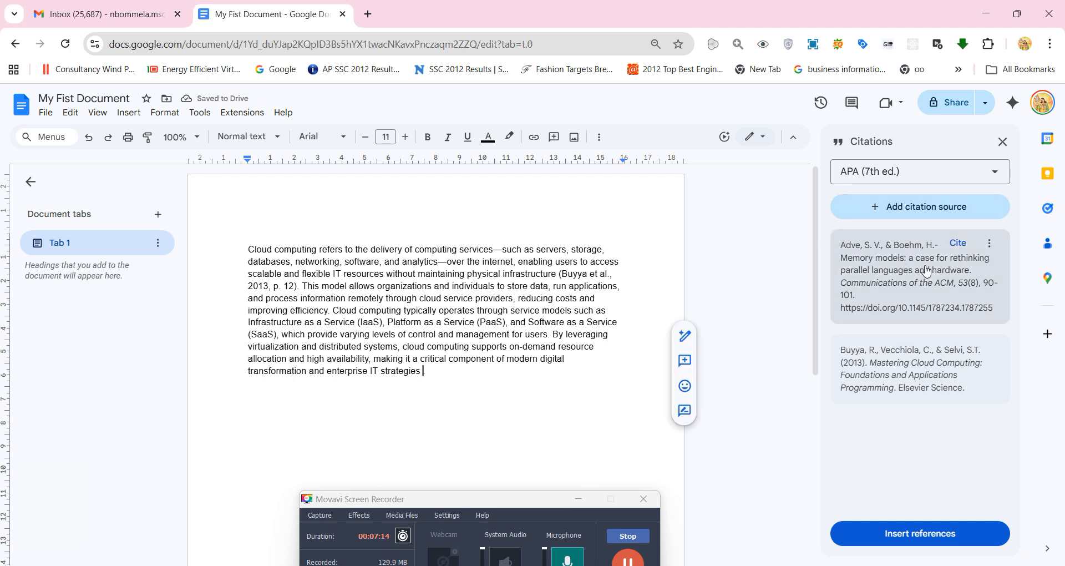
click(955, 245)
text(.)
key(Return)
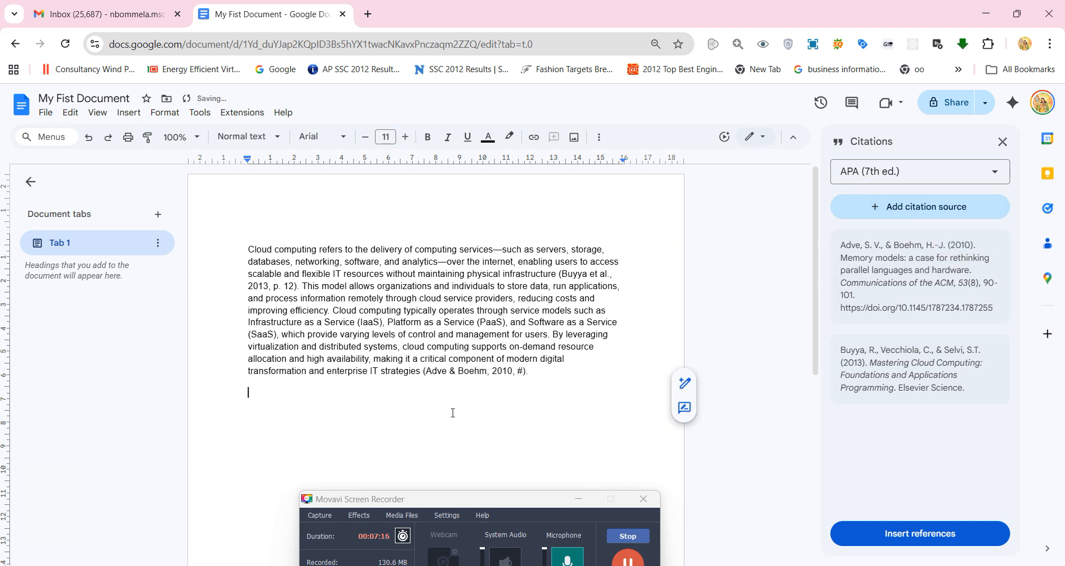
Replace the # page placeholder in the closing citation with "p. 92"
double_click(520, 370)
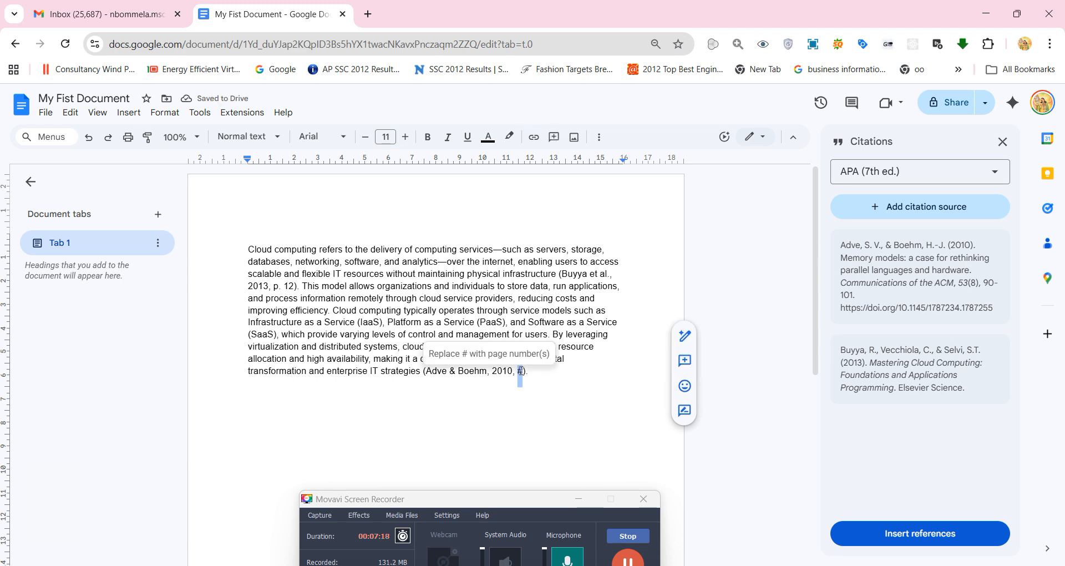
text(p. )
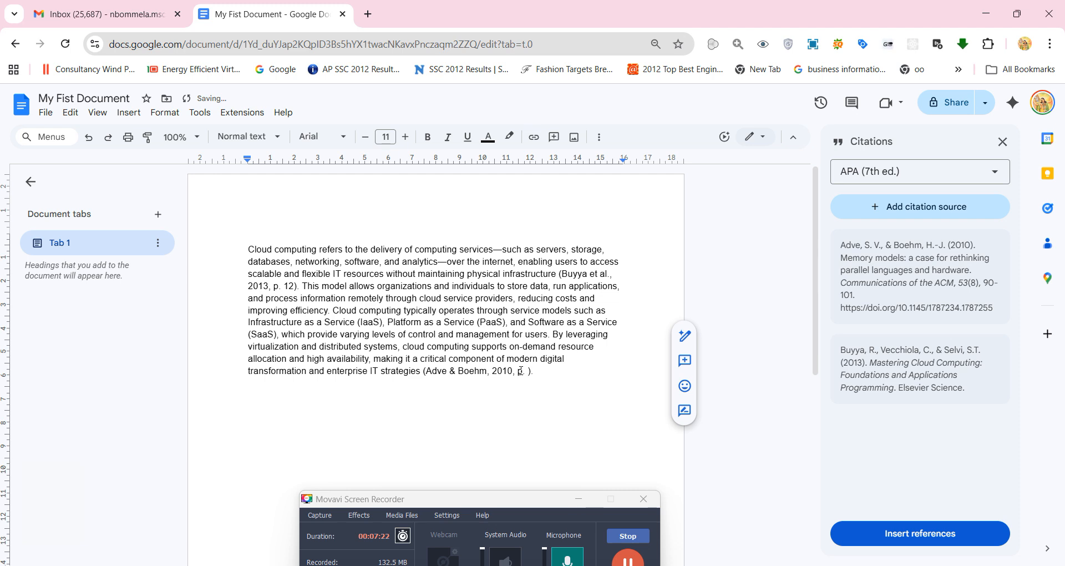
text(34)
key(BackSpace)
key(BackSpace)
text(92)
Insert the References list for the citation sources below the paragraph, leaving blank space between them
key(Return)
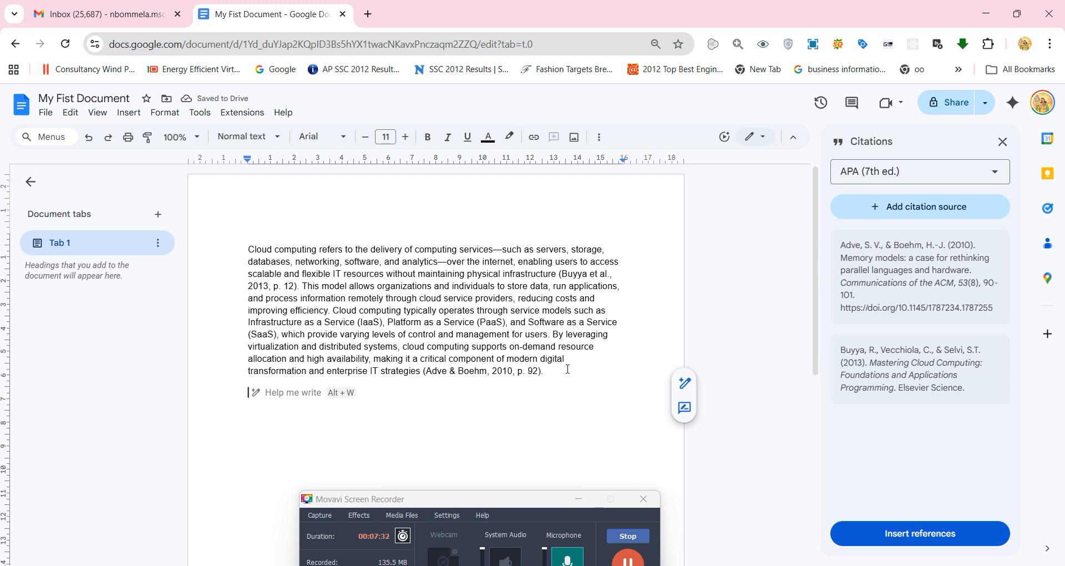
key(Return)
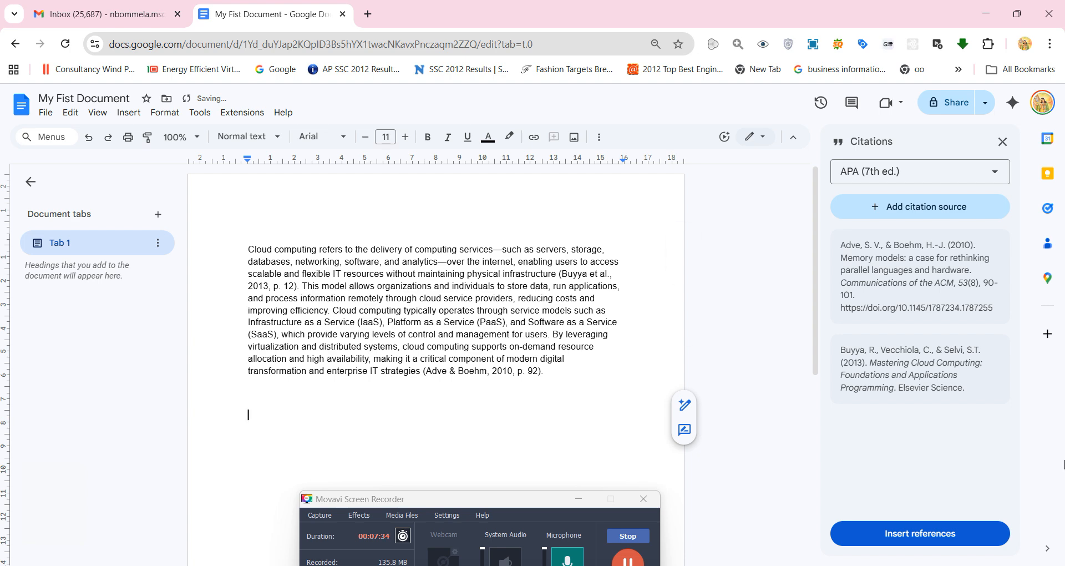
click(937, 537)
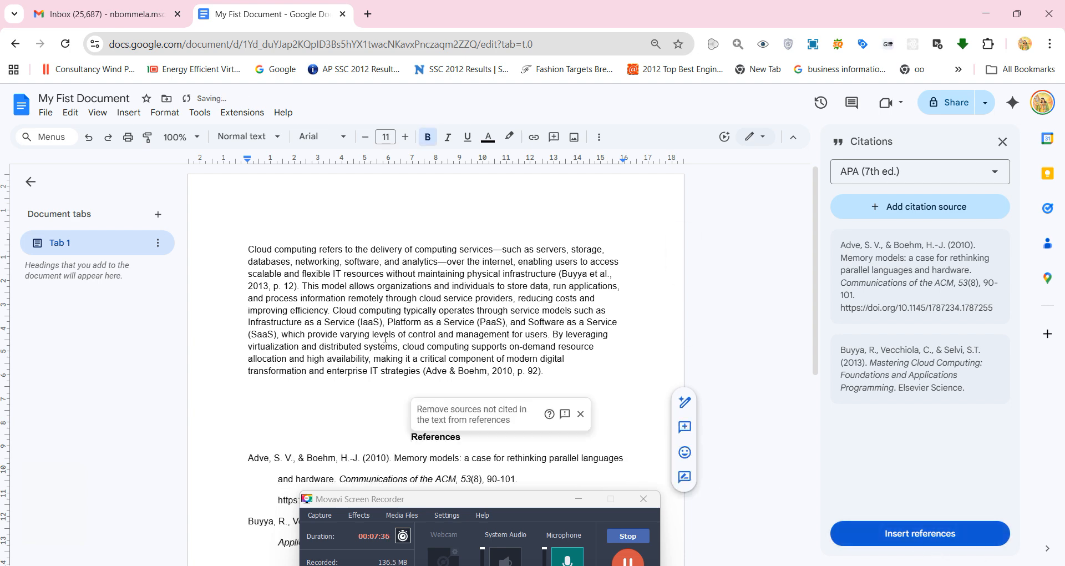
scroll(385, 338, down, 3)
click(484, 438)
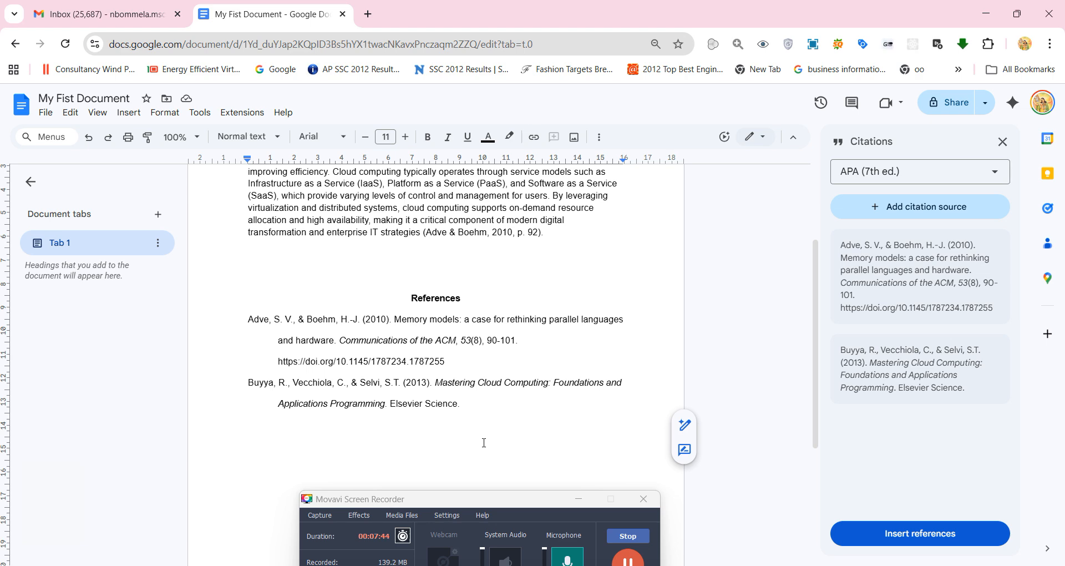
Indent the first line of the cloud computing paragraph by one tab
scroll(484, 443, up, 3)
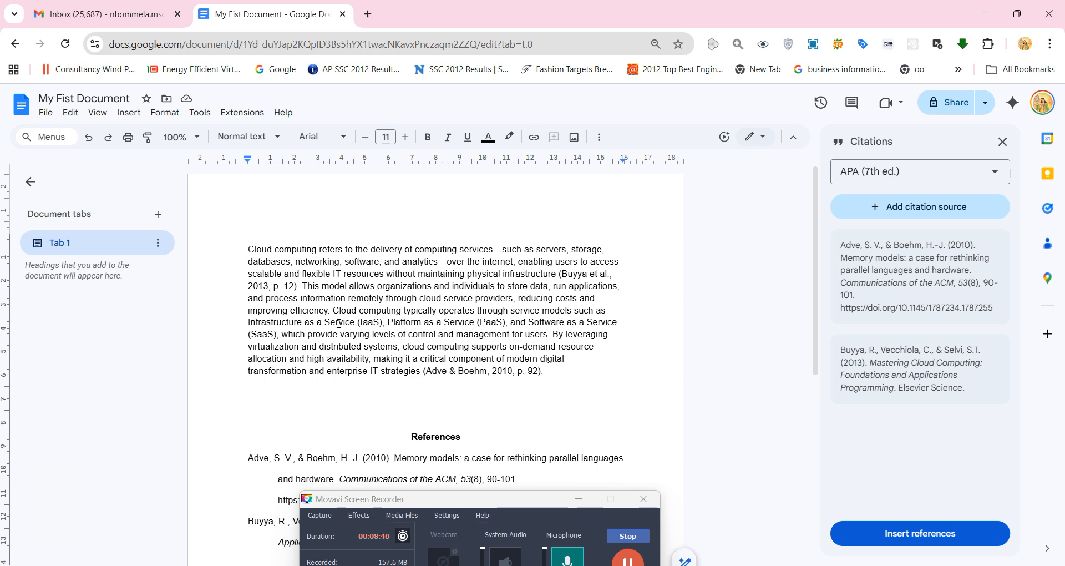
click(247, 249)
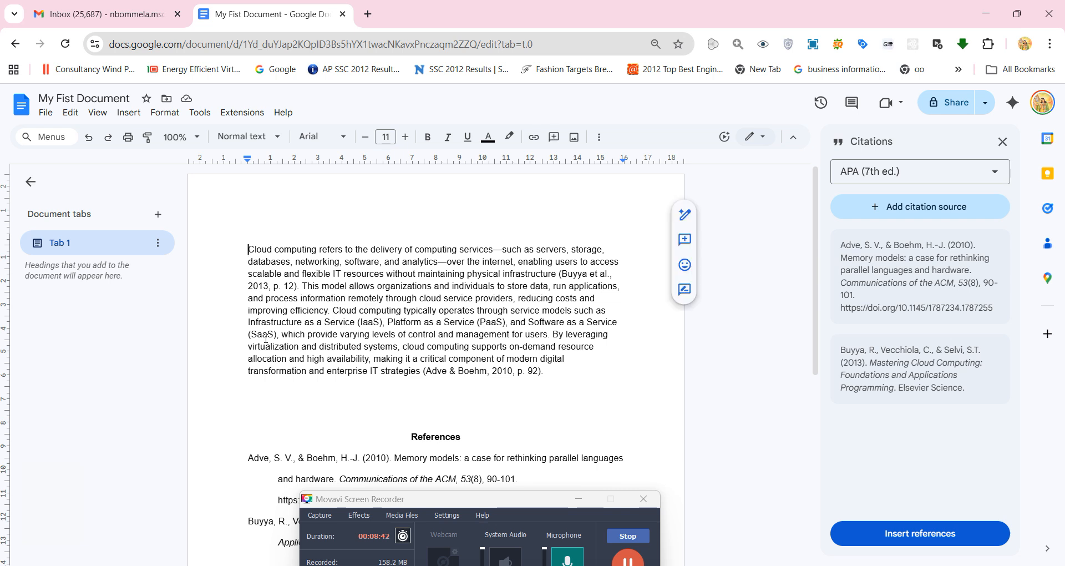
key(Tab)
click(570, 389)
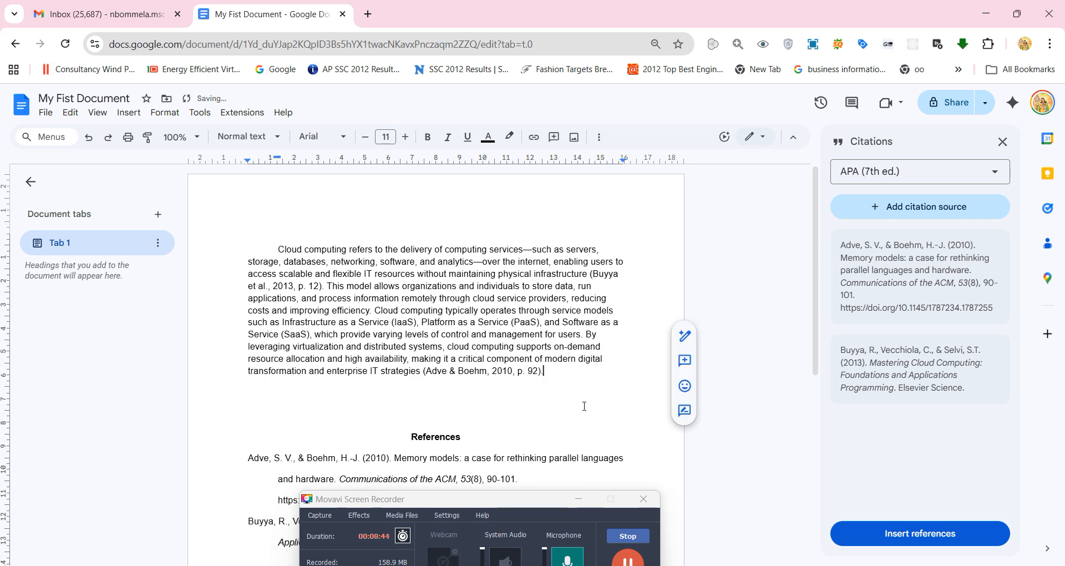